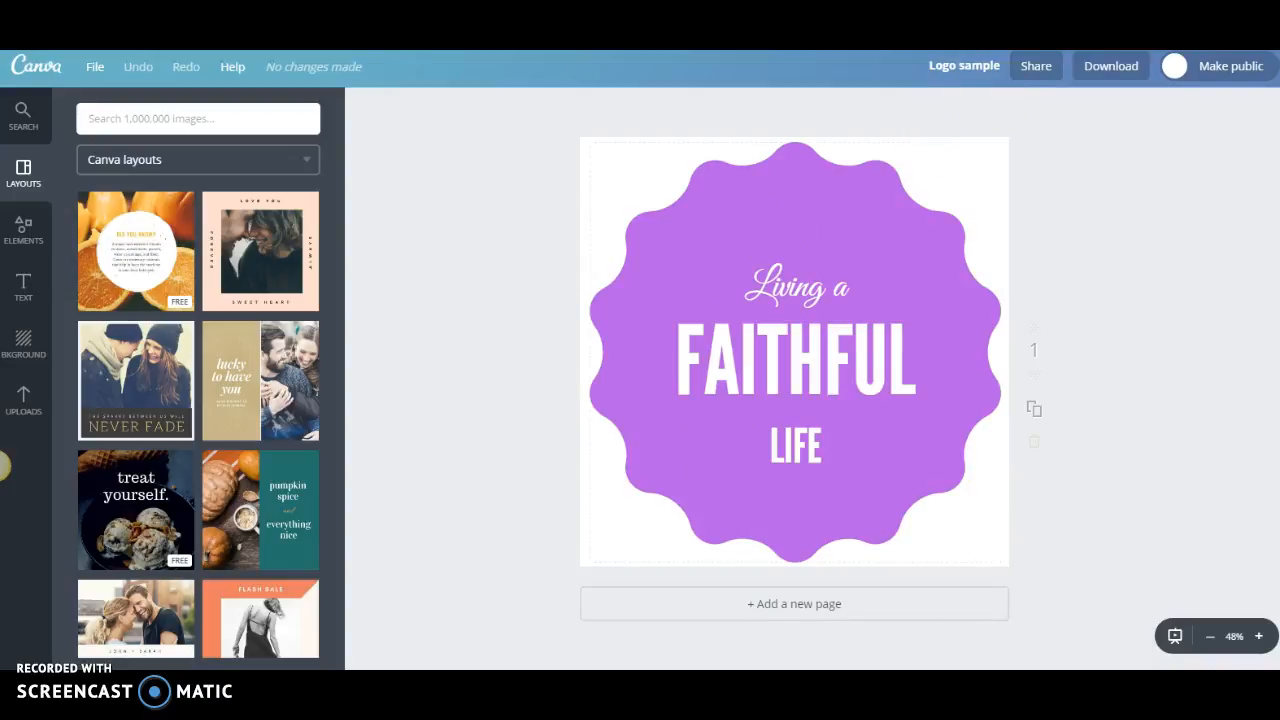
Create a new blank Instagram Post design from the full list of design types.
key(ctrl+shift+Tab)
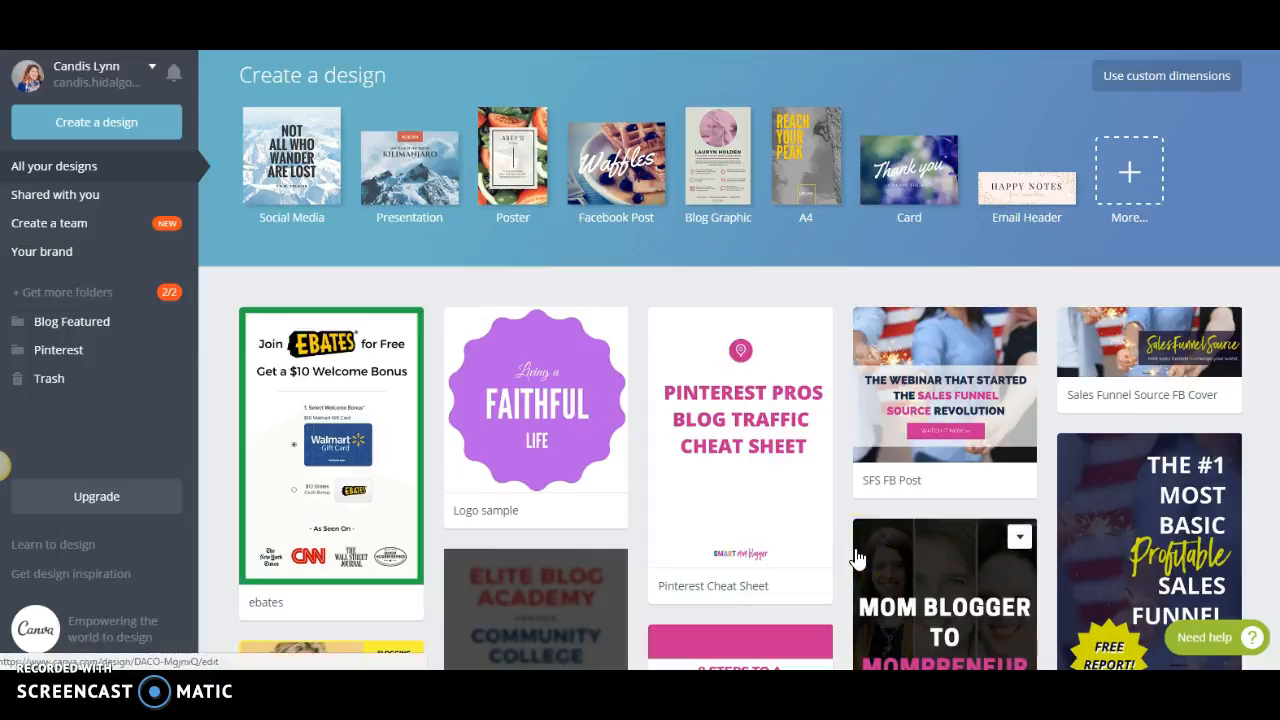
click(1147, 172)
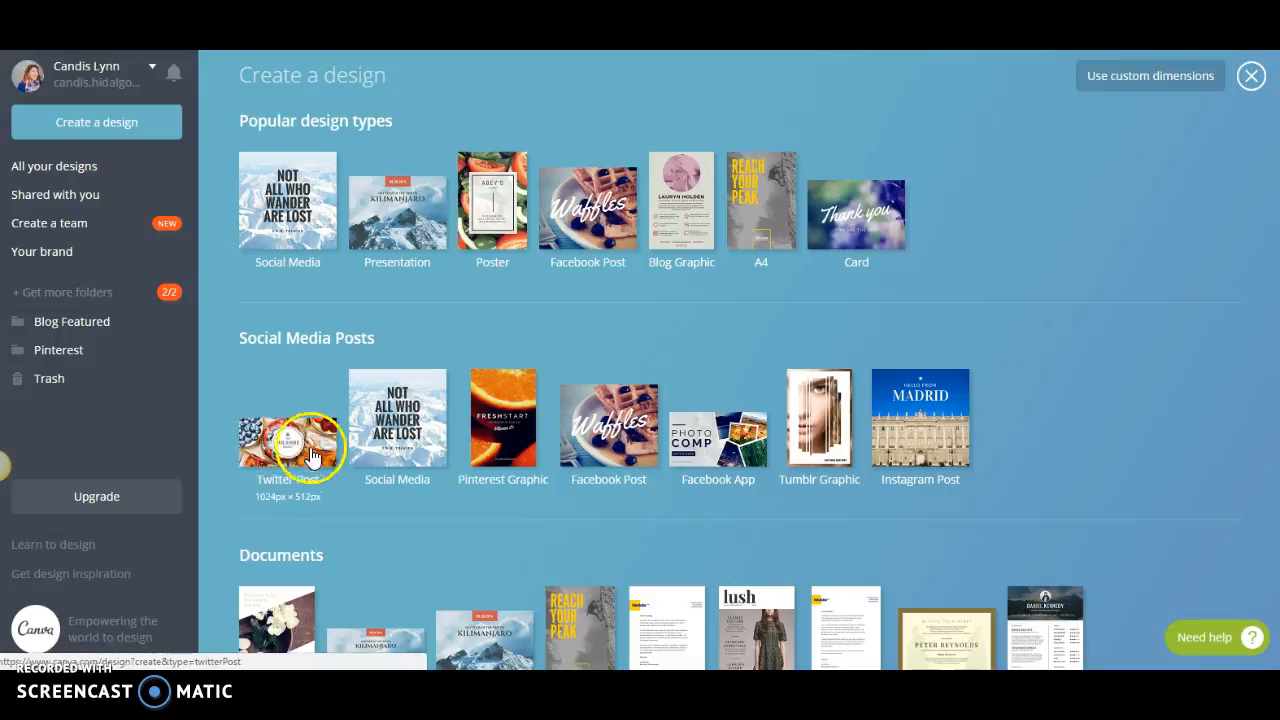
scroll(950, 330, down, 4)
scroll(950, 330, down, 3)
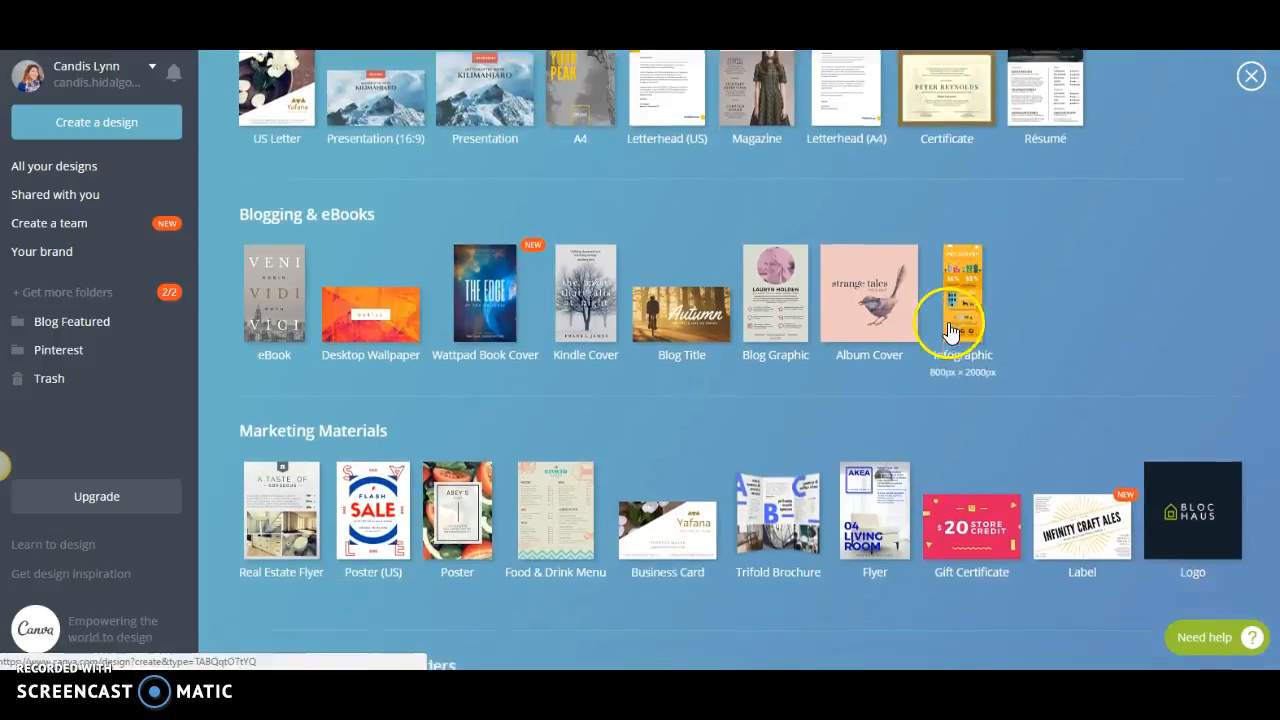
scroll(950, 330, up, 7)
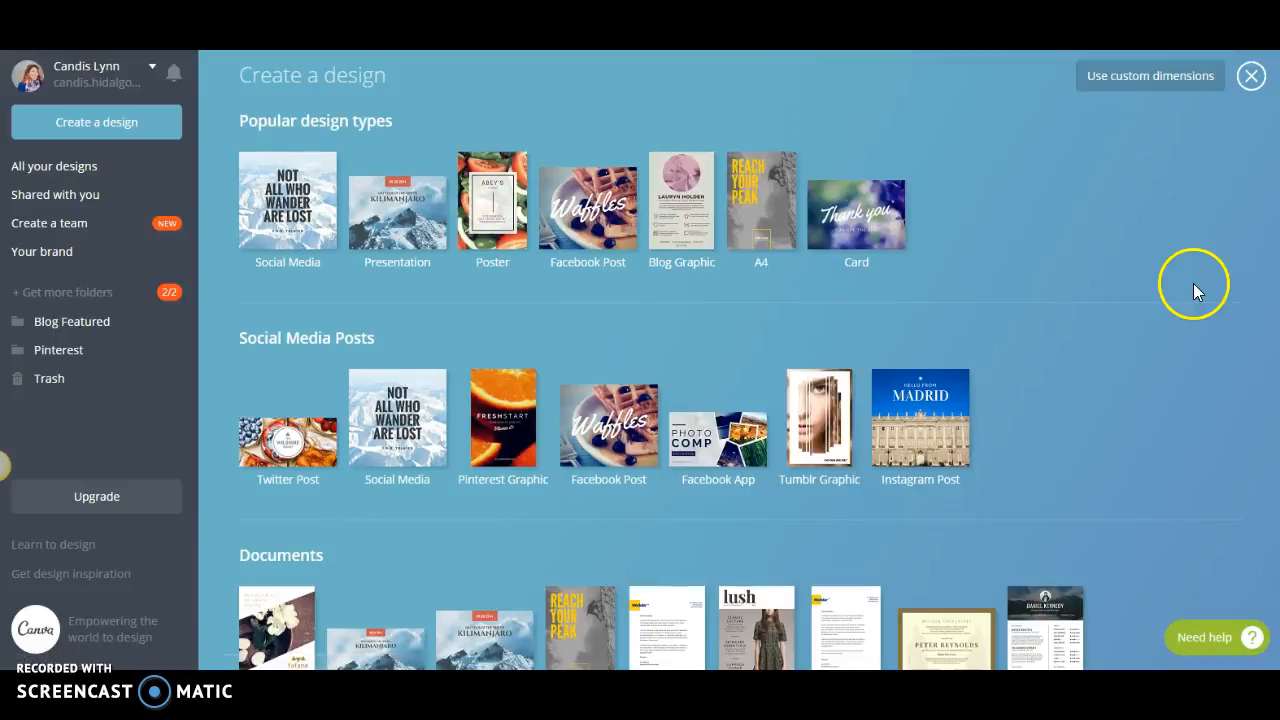
click(927, 414)
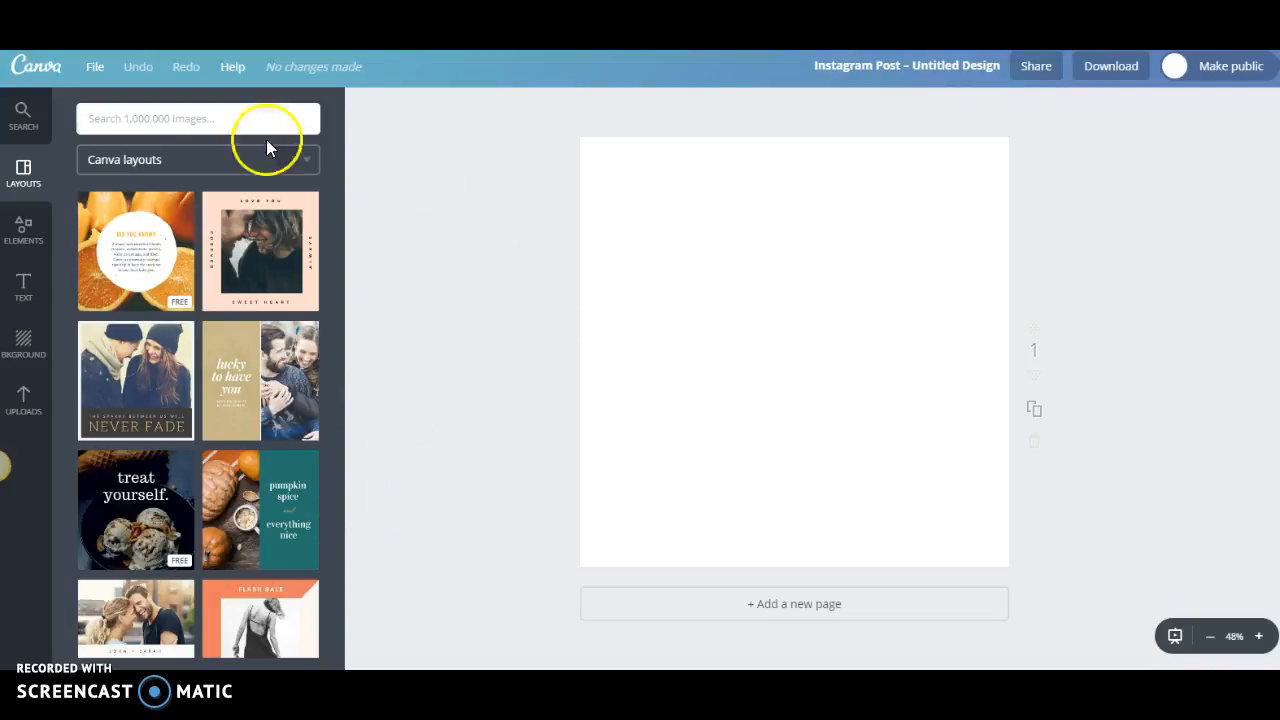
Add a sample heading and subheading to the blank page and delete both.
click(25, 290)
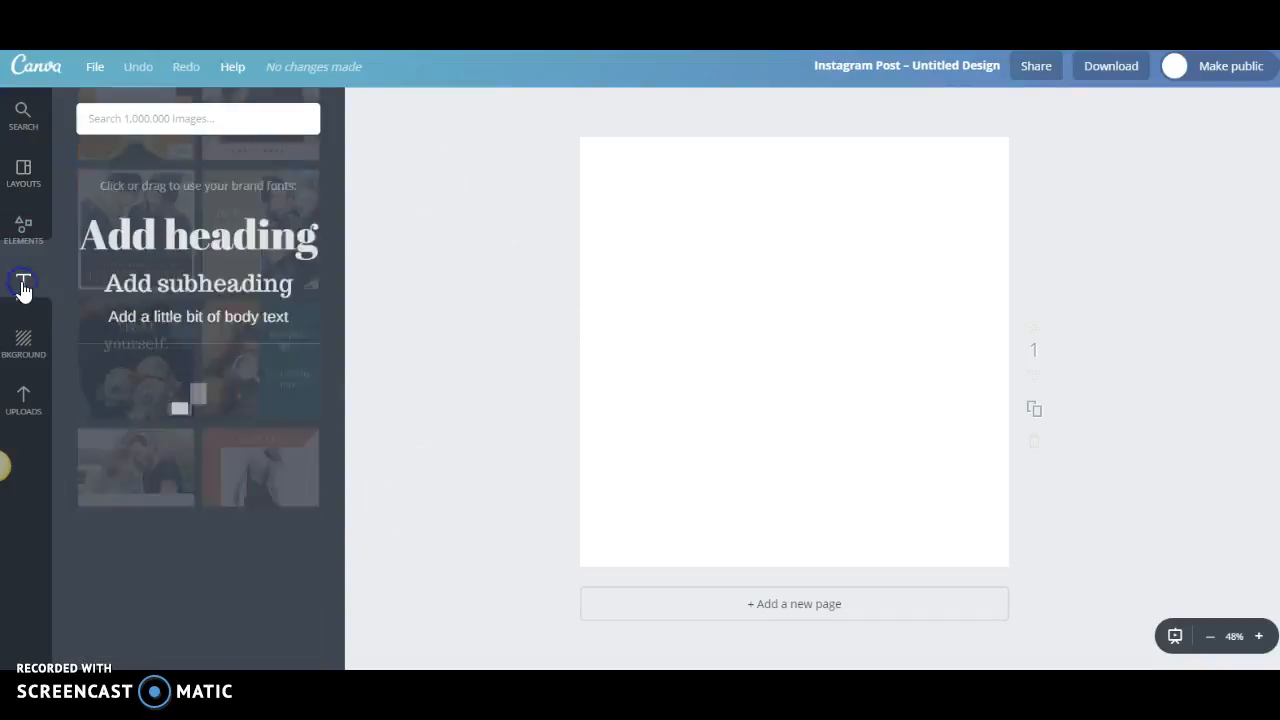
click(102, 299)
click(157, 214)
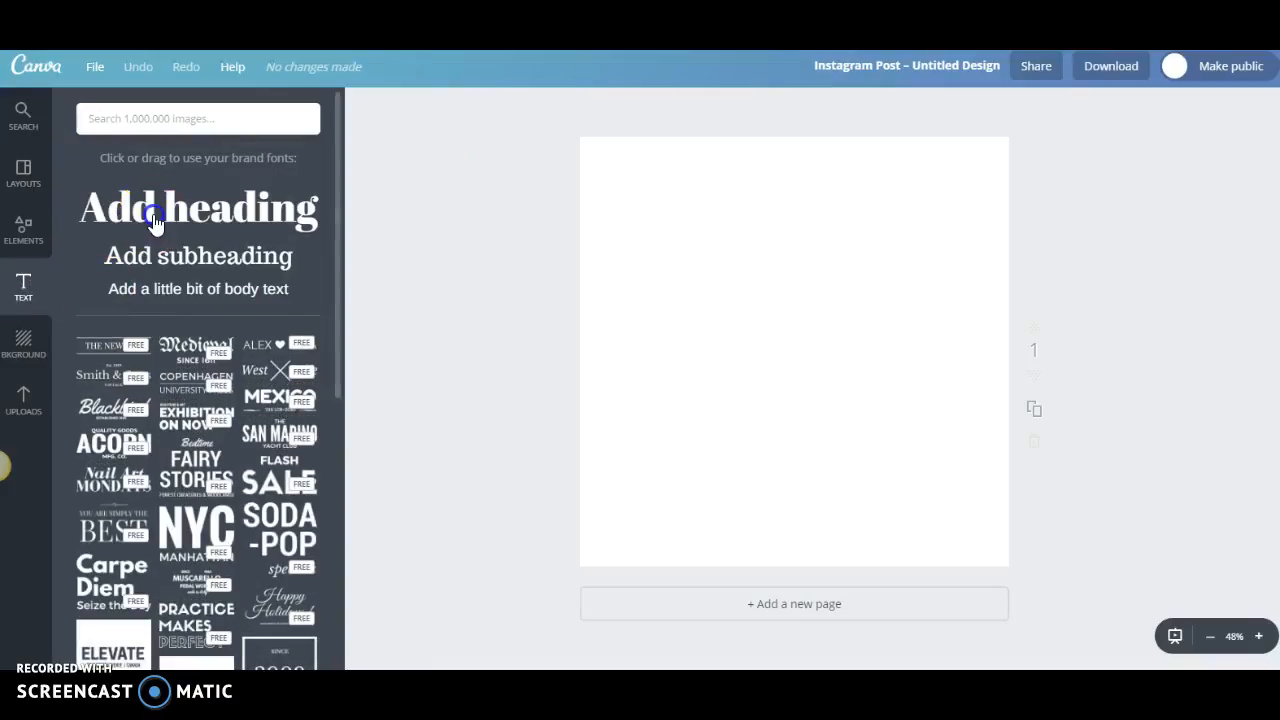
click(757, 374)
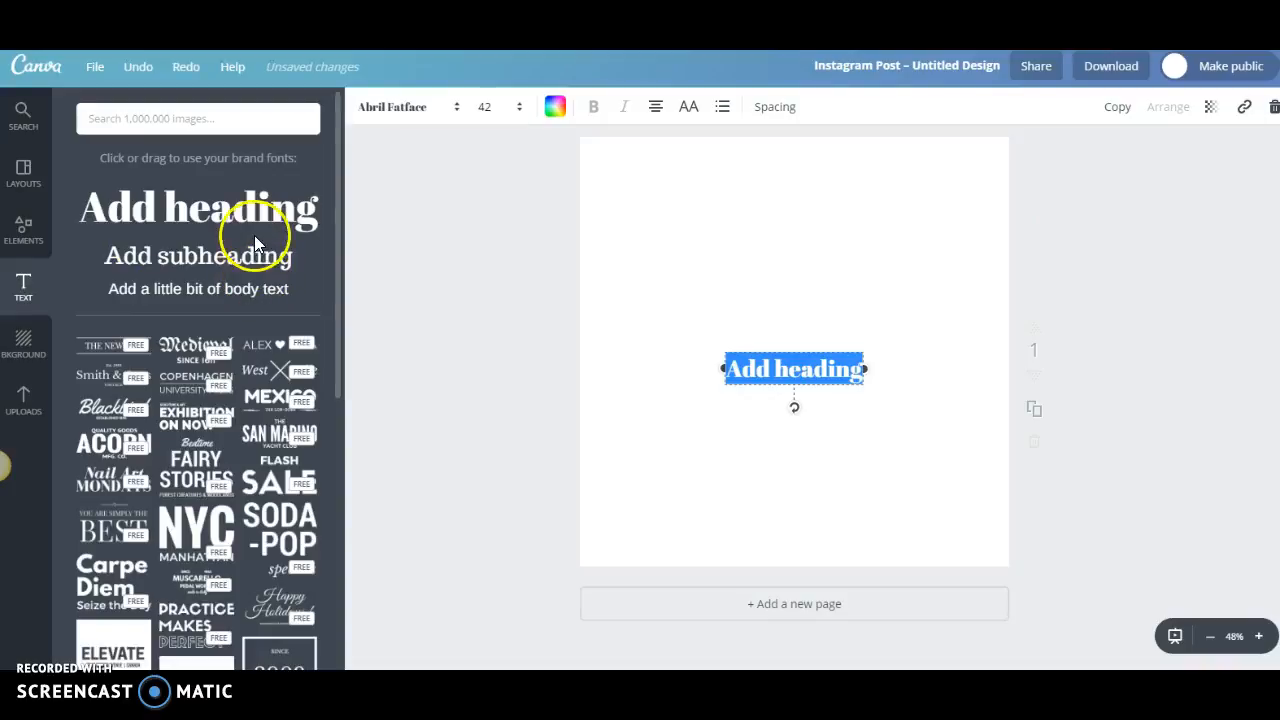
drag(252, 262, 808, 366)
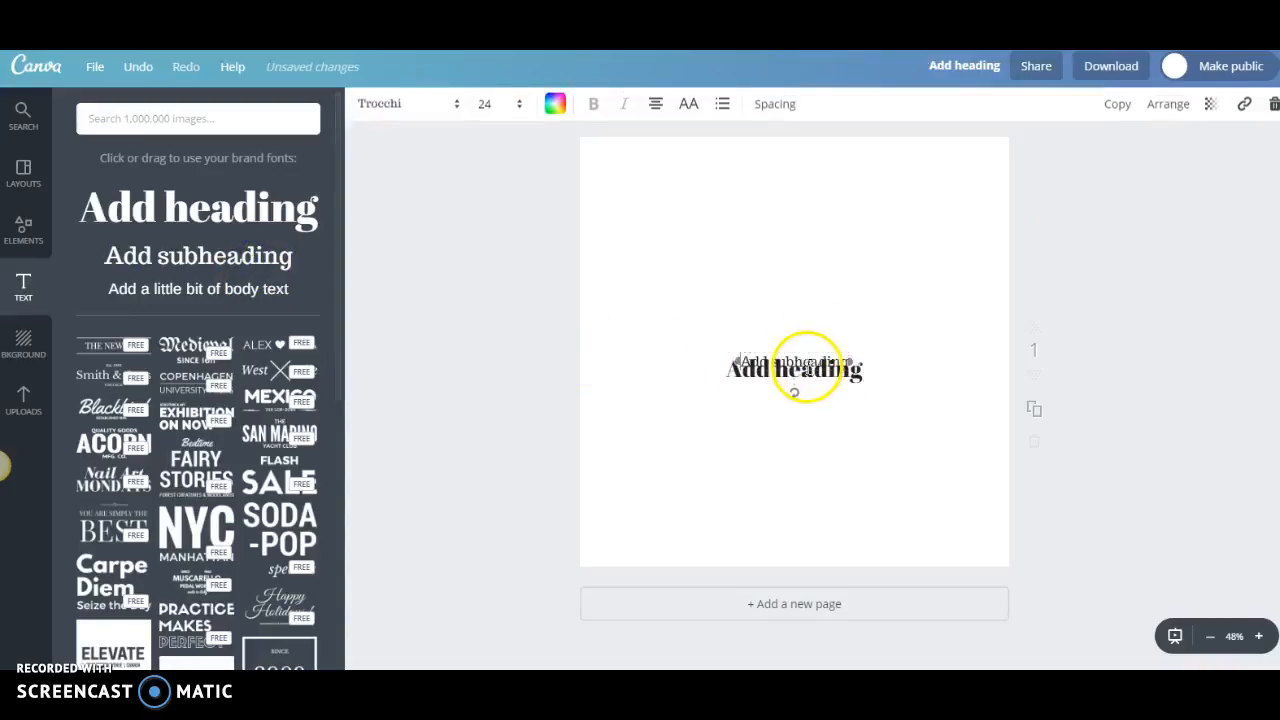
click(1274, 106)
click(817, 374)
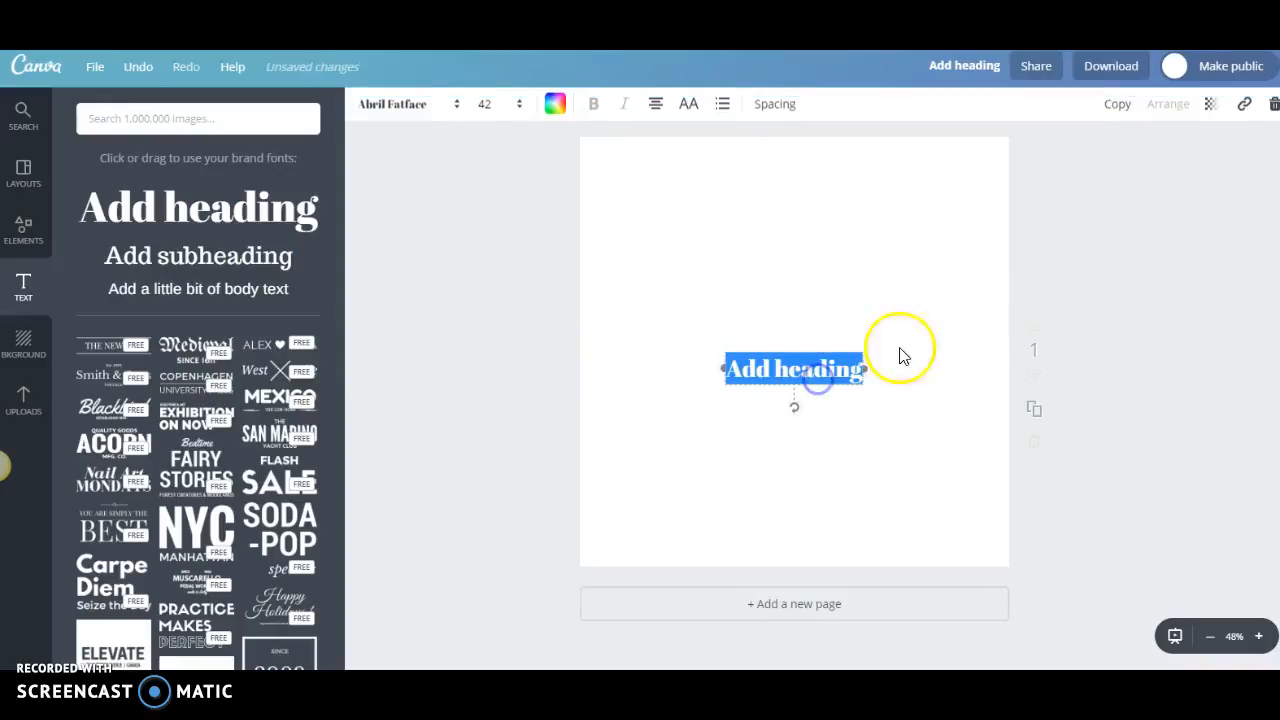
click(1272, 110)
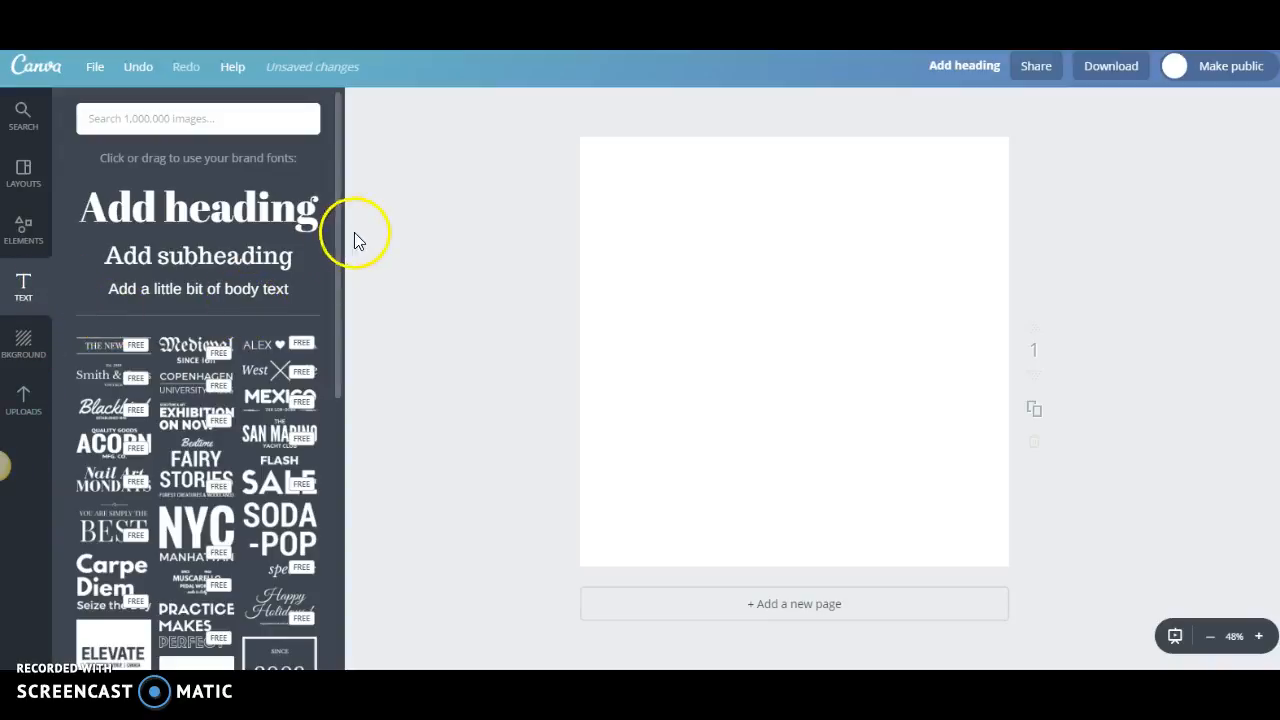
Examine the ready-made text templates, from plain titles to badge and coloured designs.
drag(339, 181, 350, 274)
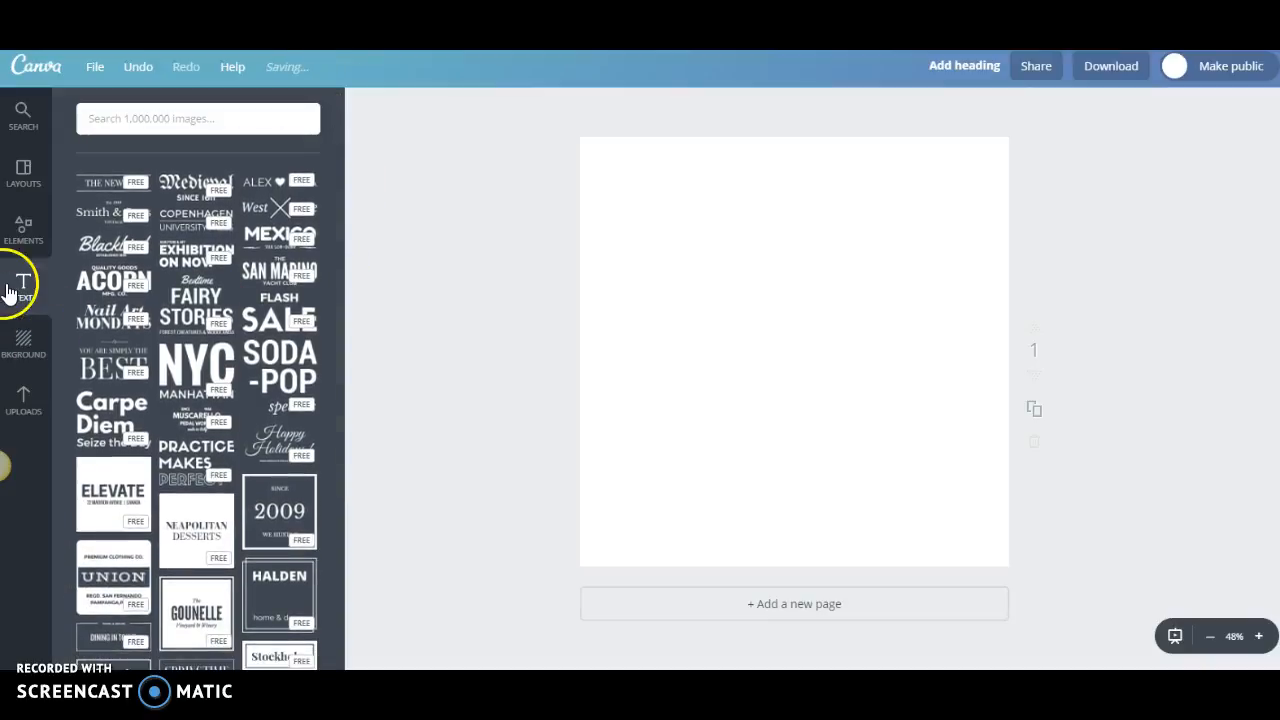
scroll(196, 236, down, 3)
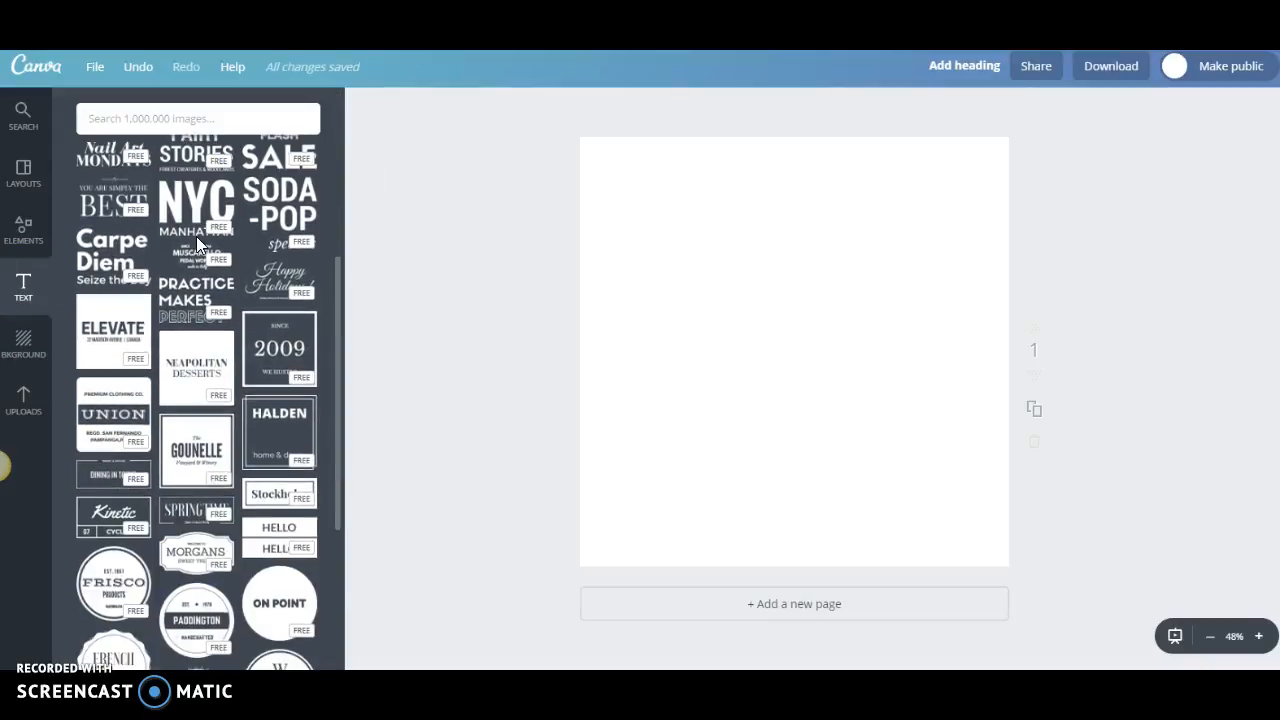
scroll(198, 245, down, 2)
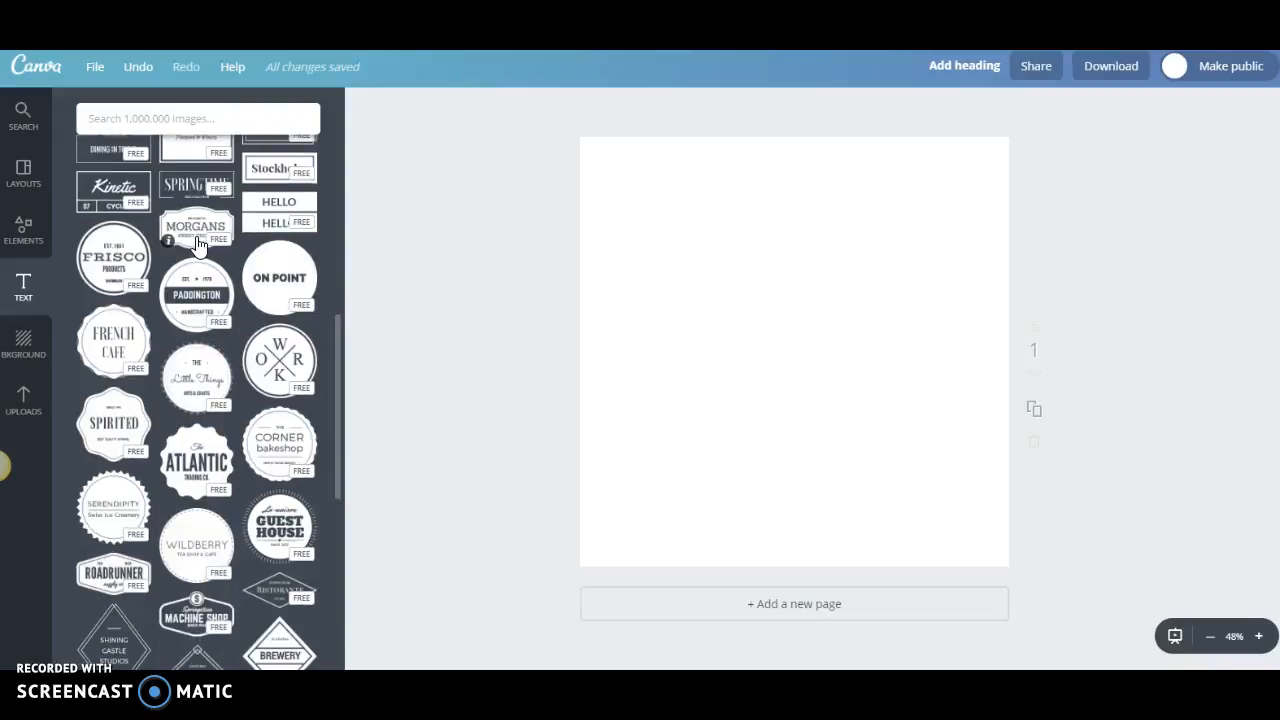
scroll(198, 245, down, 2)
click(221, 333)
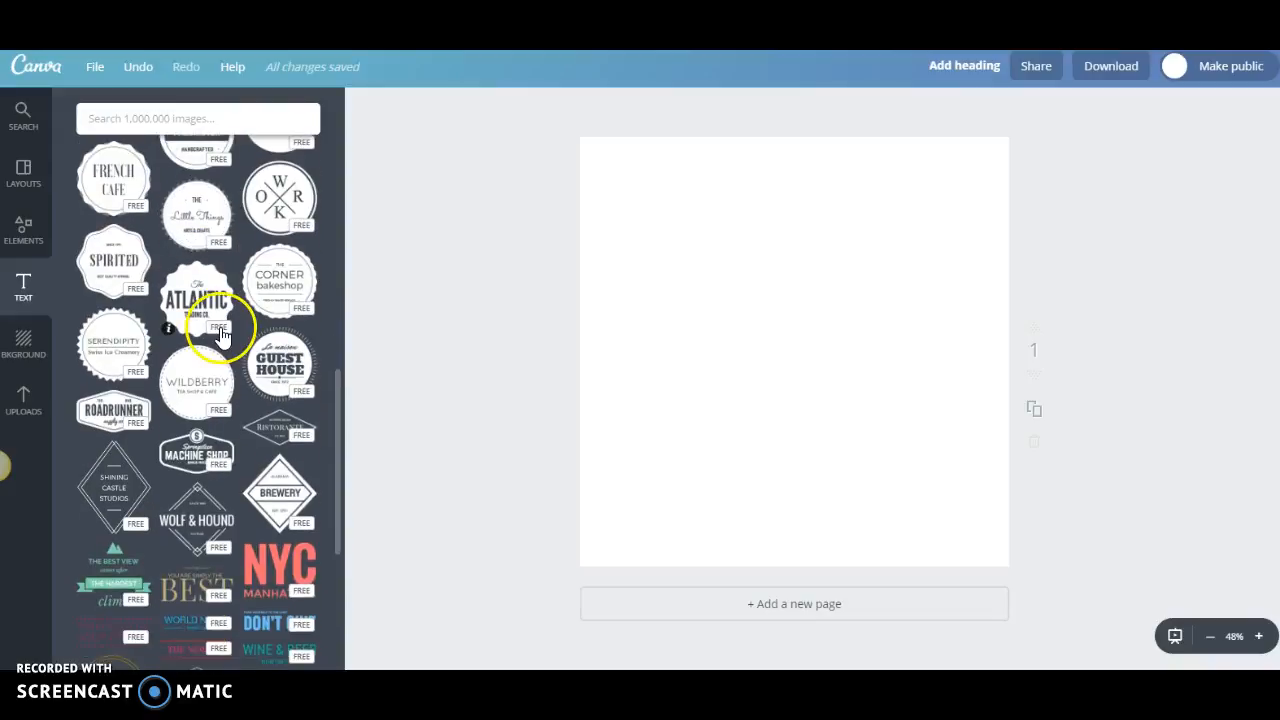
scroll(215, 337, down, 2)
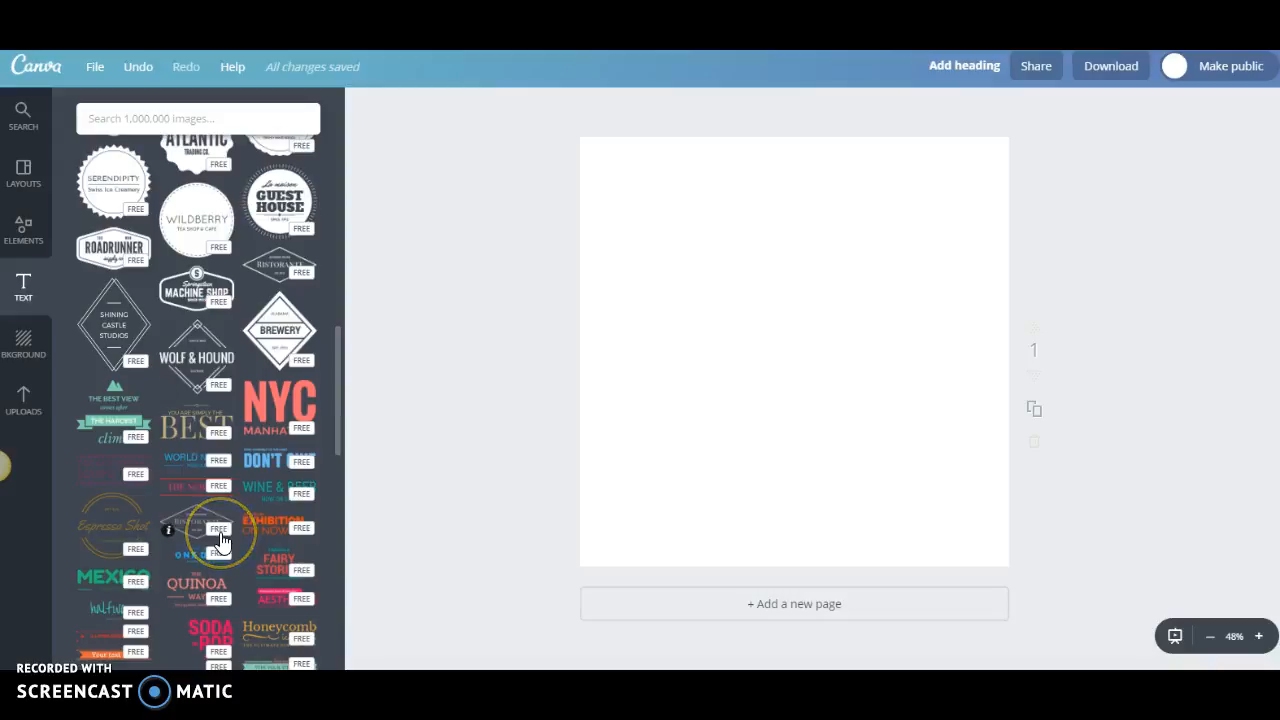
scroll(220, 540, down, 2)
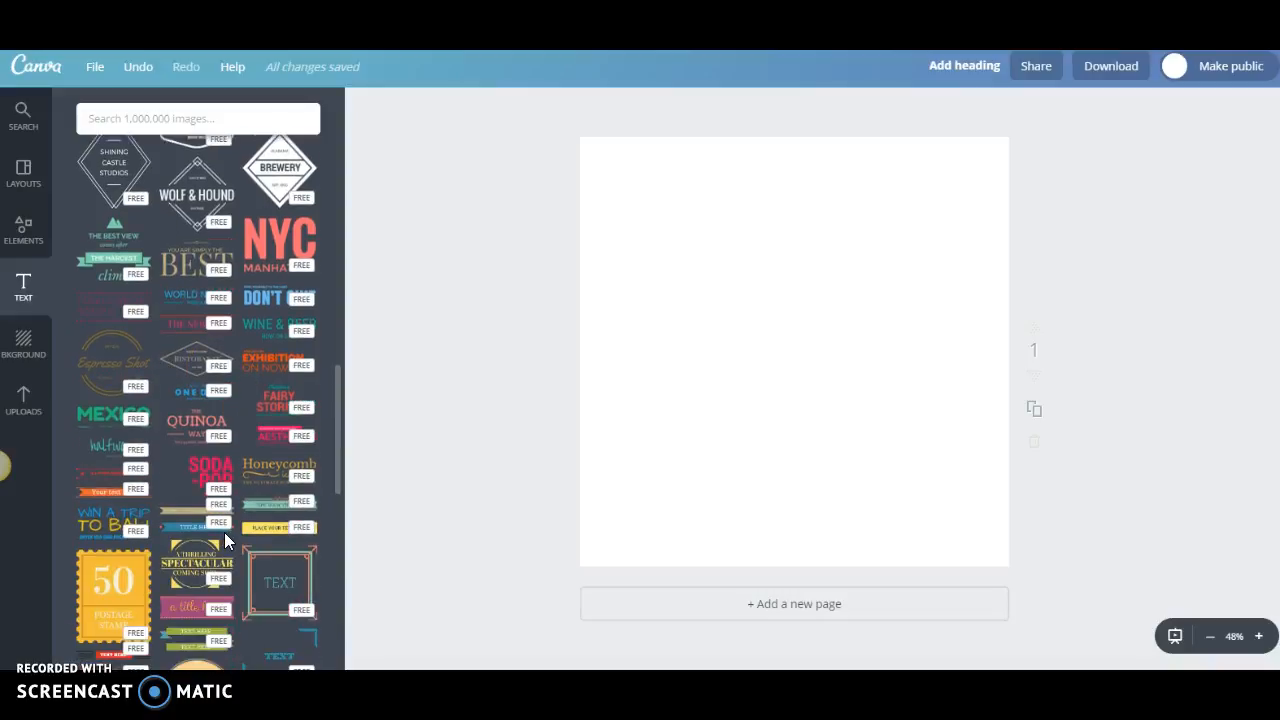
scroll(225, 532, up, 4)
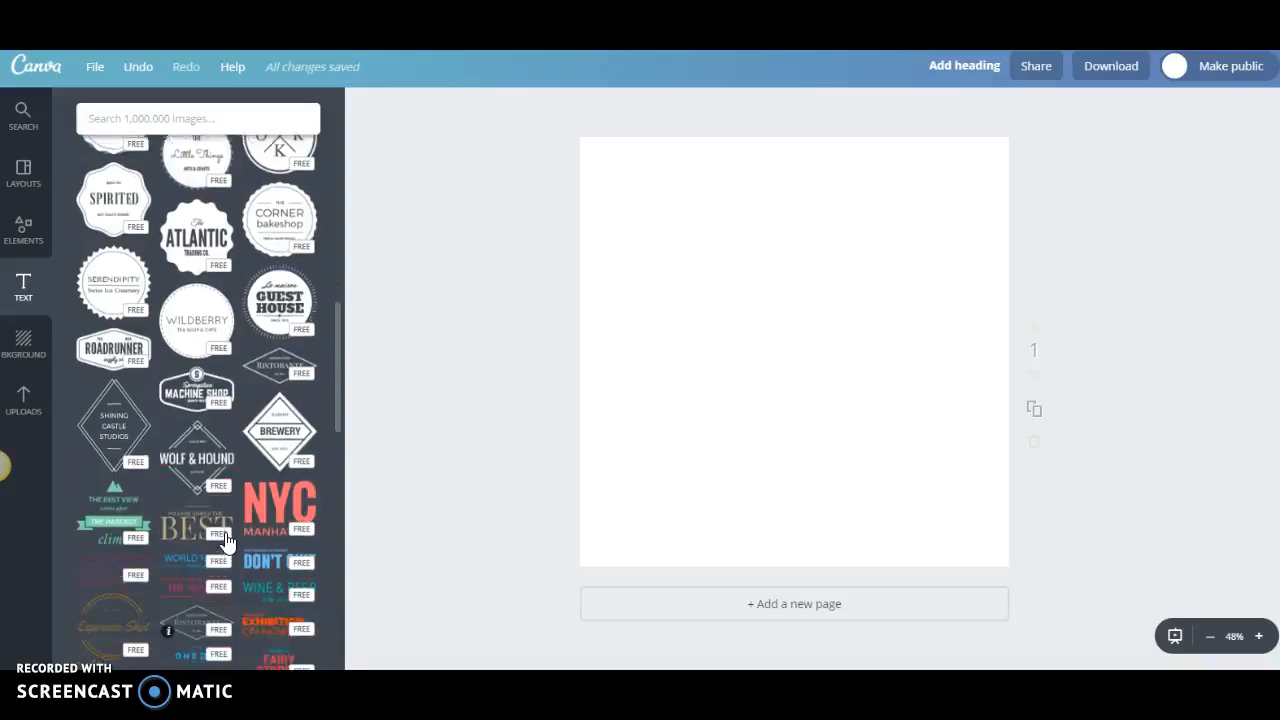
scroll(240, 527, up, 8)
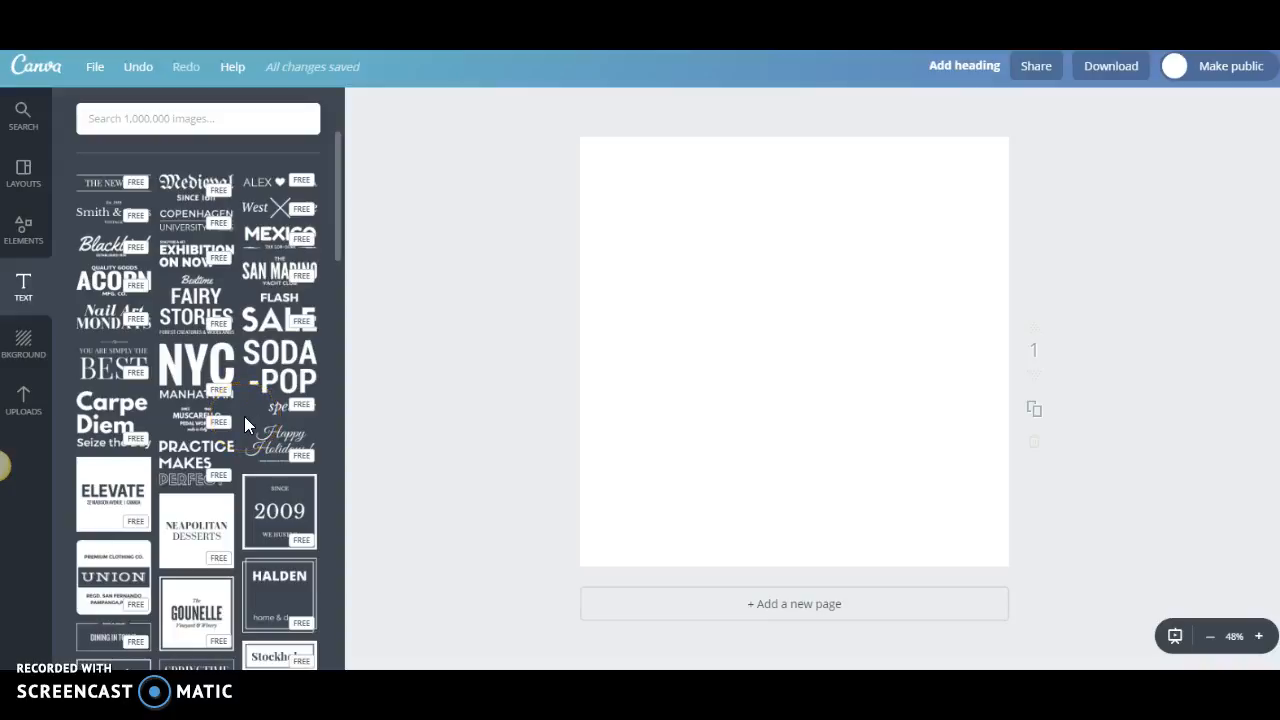
Try the text template with two names around a heart and delete it from the page.
click(277, 193)
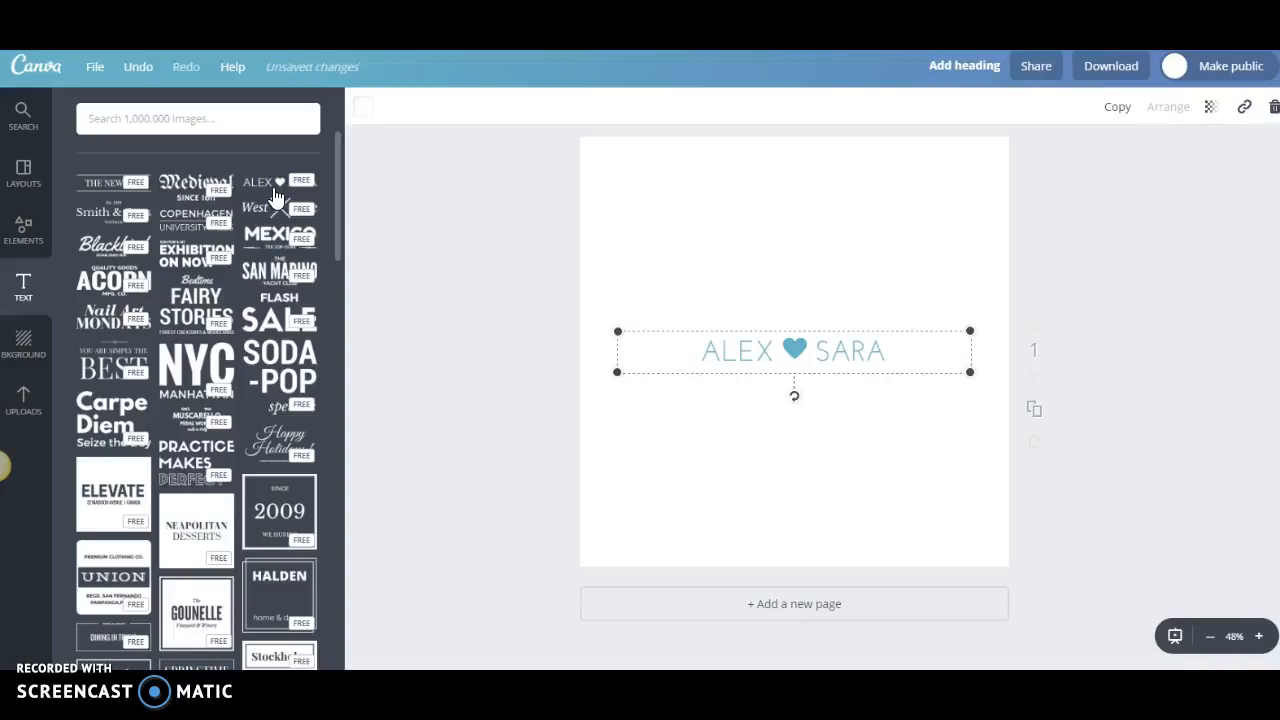
double_click(838, 350)
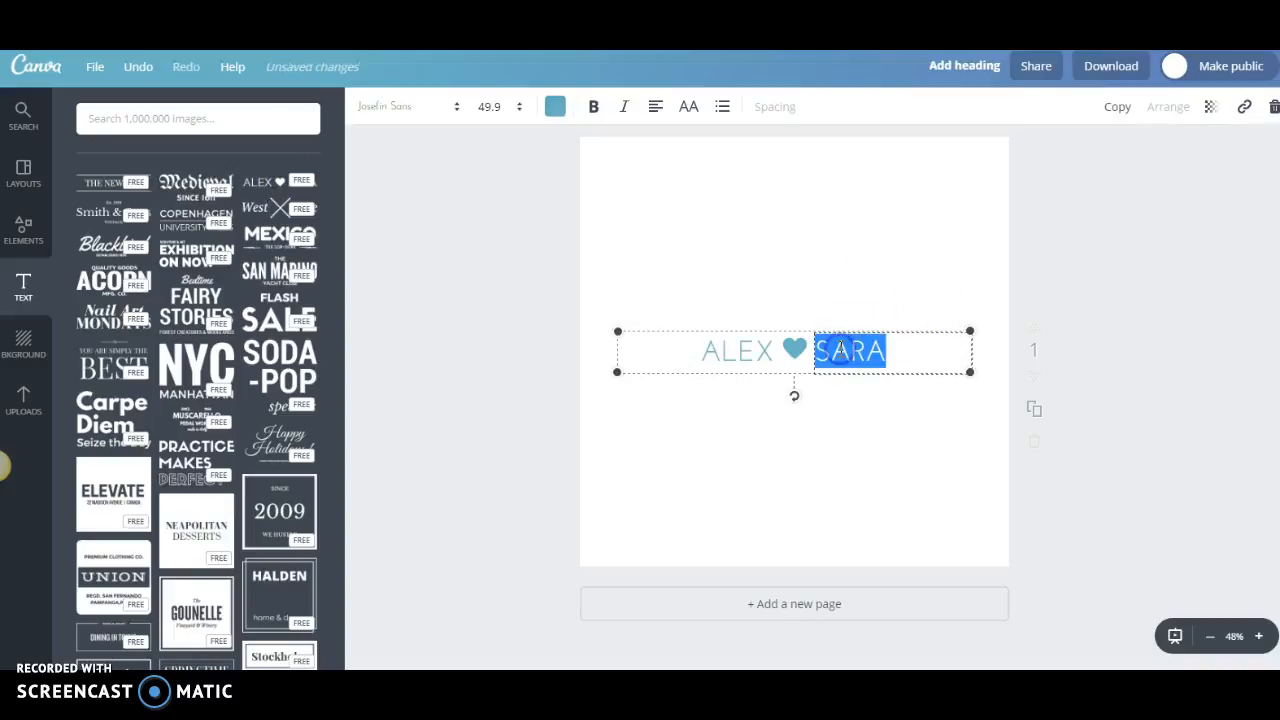
click(1268, 110)
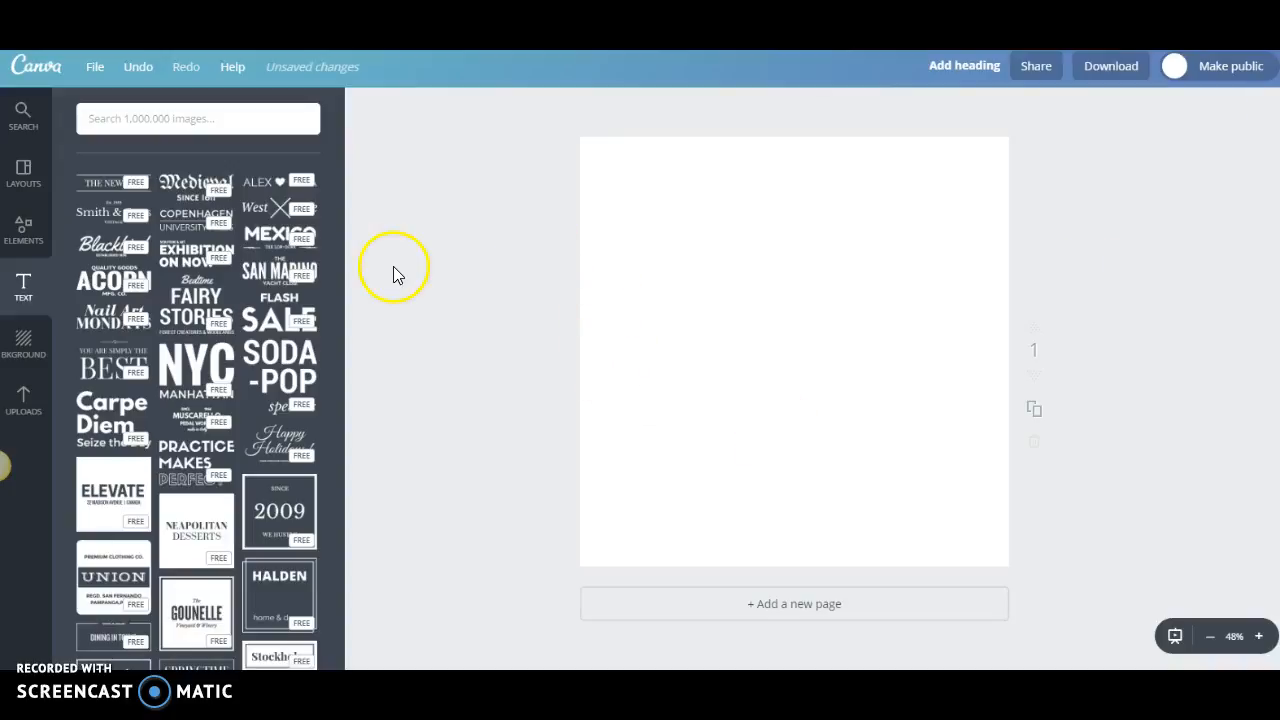
Add the scalloped badge text template "The Atlantic Trading Co." to the page.
scroll(125, 357, down, 5)
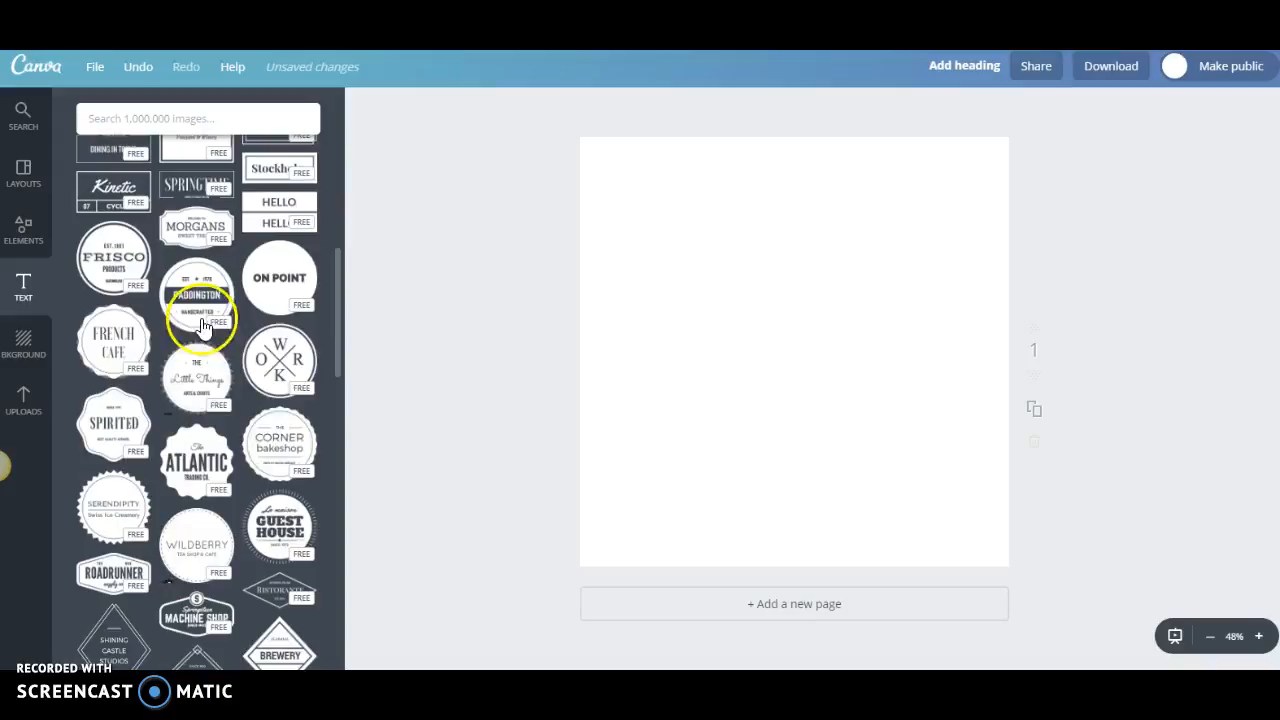
scroll(253, 440, down, 2)
scroll(257, 445, up, 2)
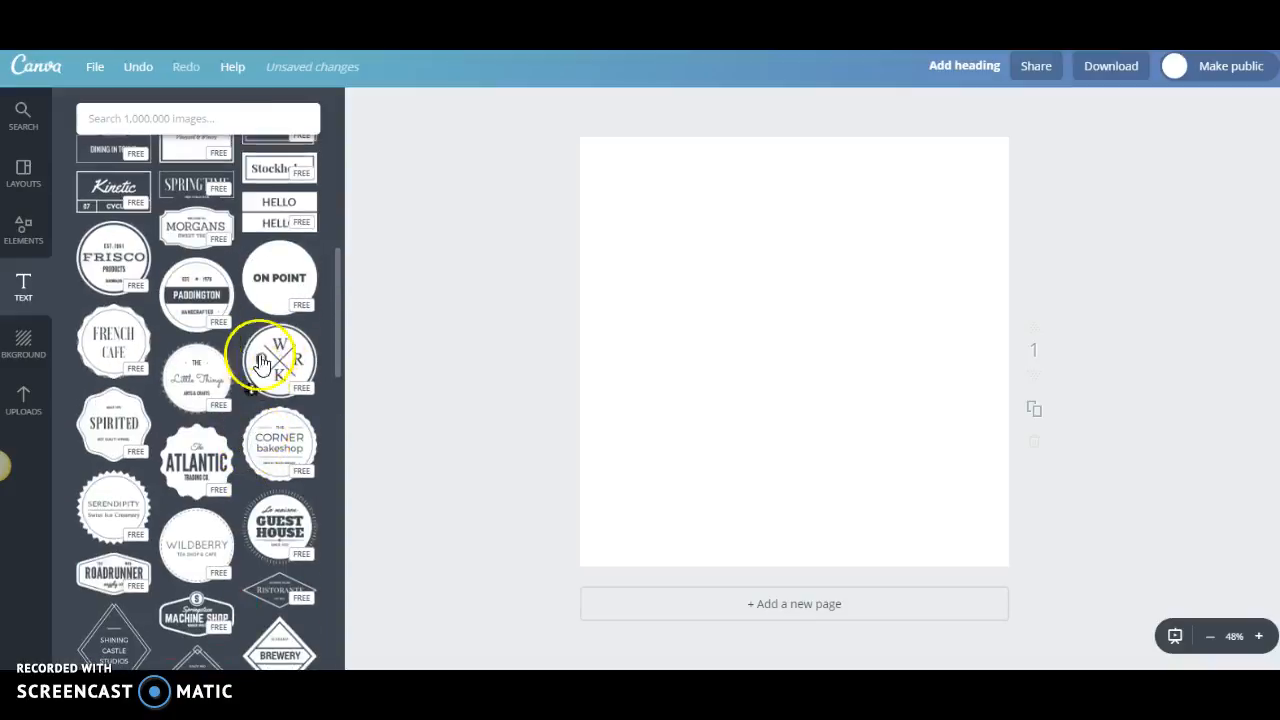
click(207, 455)
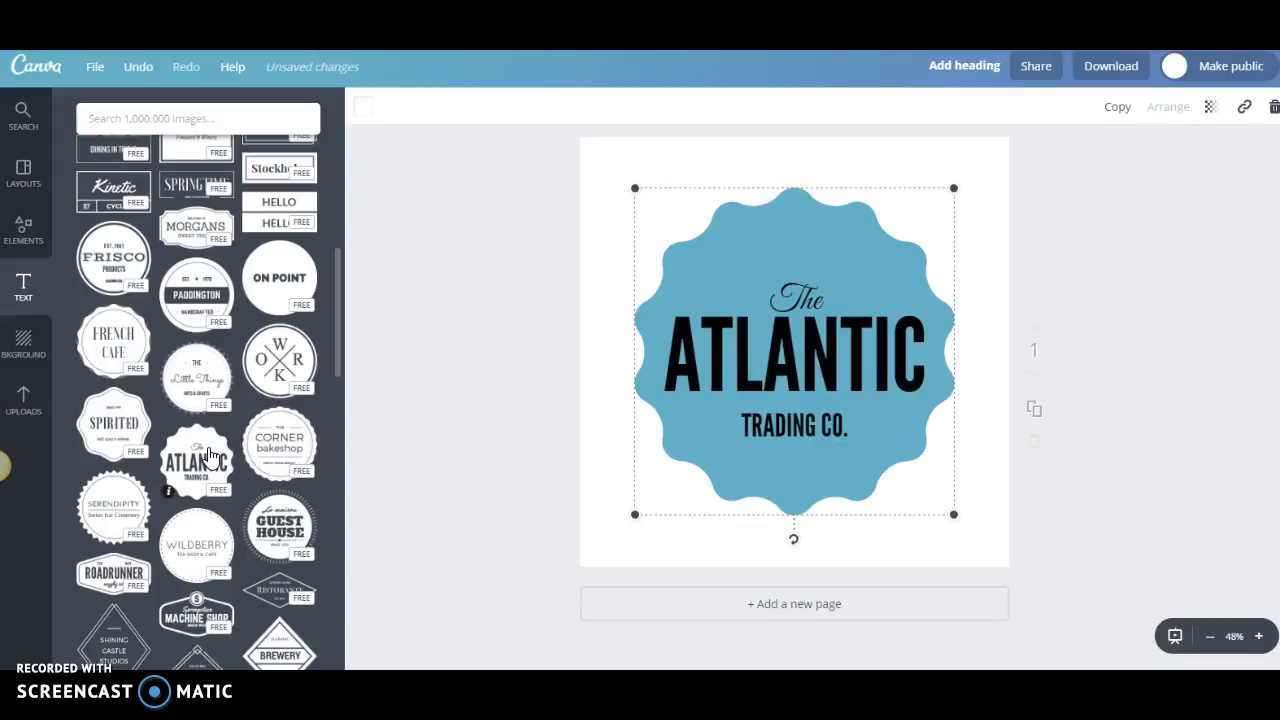
Replace the script word "The" on the badge with "Living a".
click(816, 187)
click(820, 296)
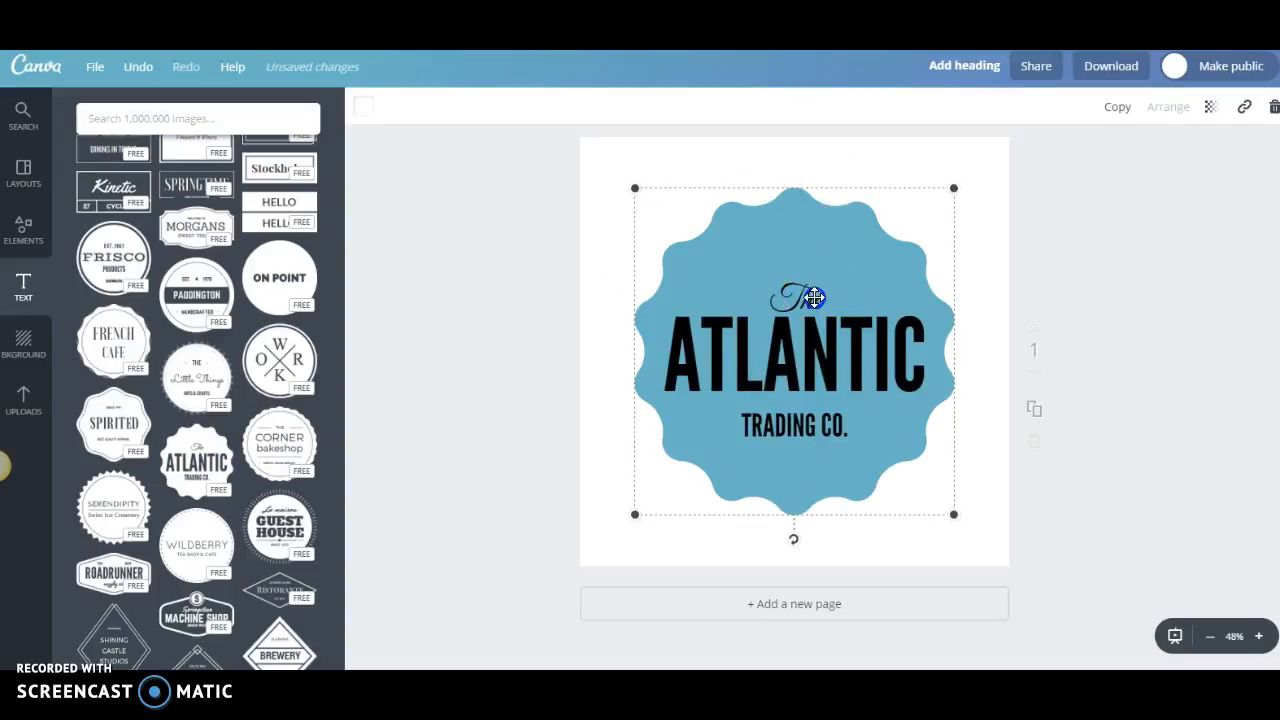
click(815, 298)
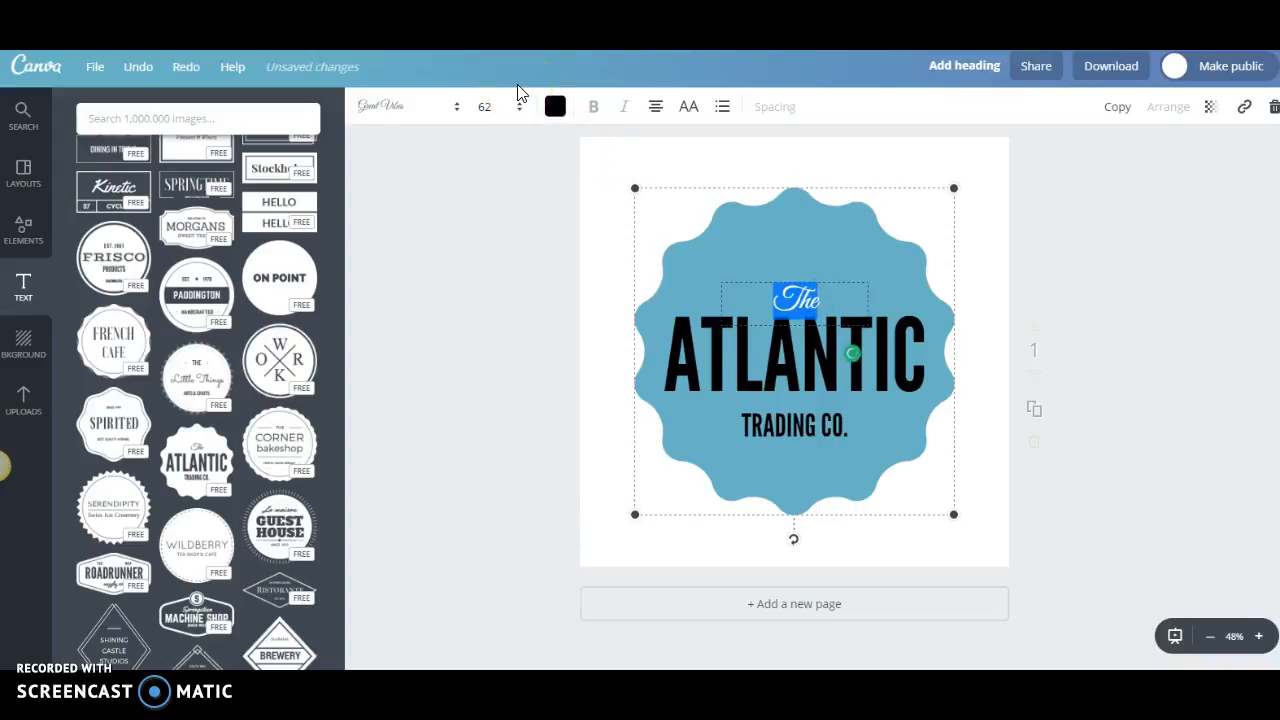
text(A)
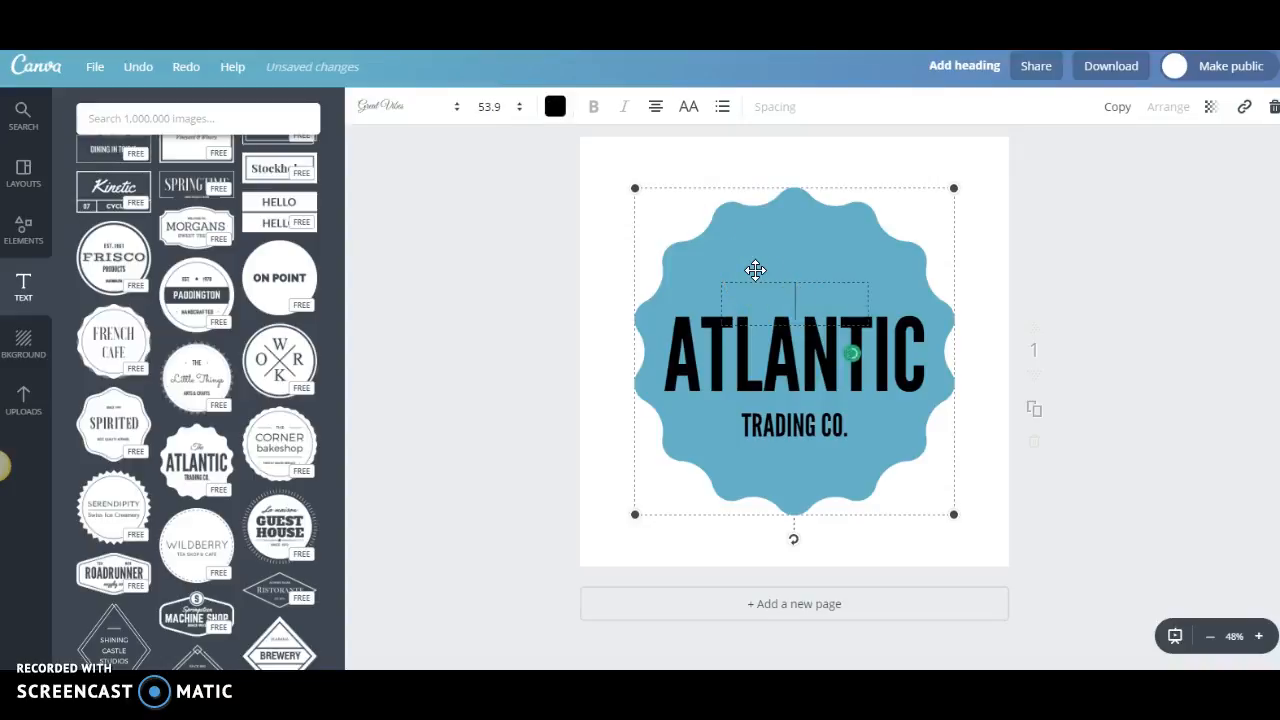
text(iving a)
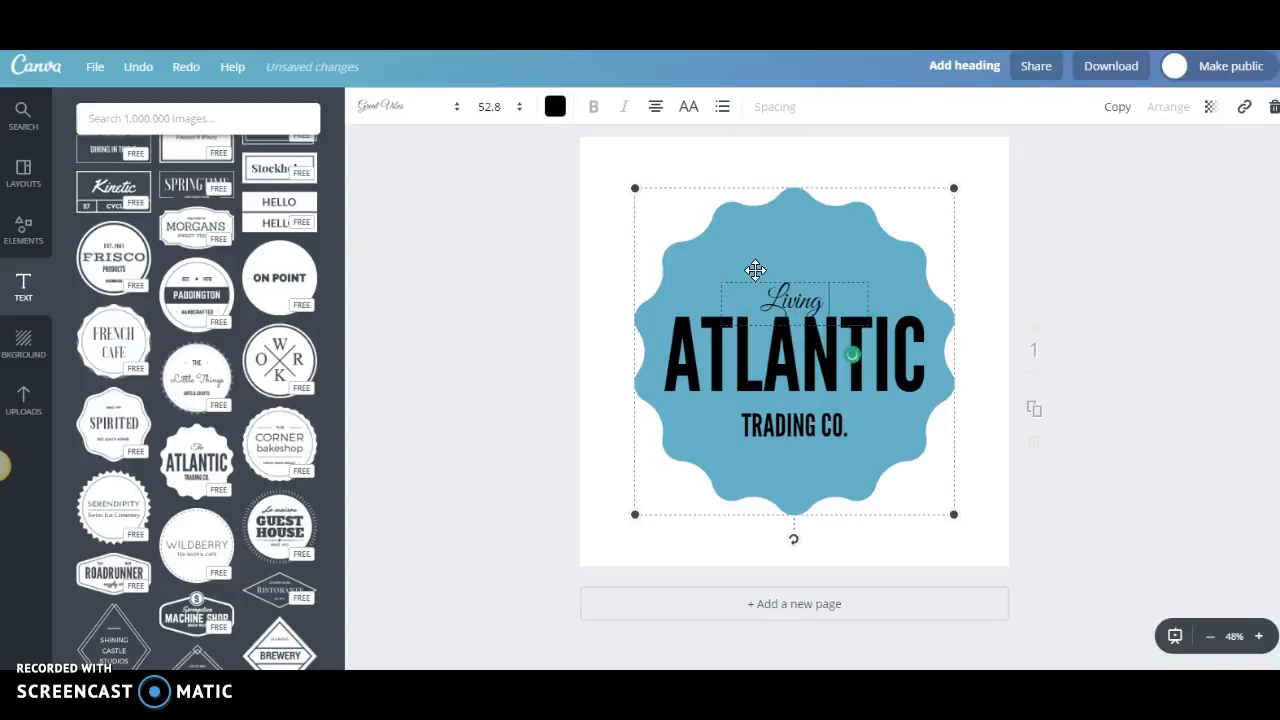
Set the text colour of "Living a" to white.
click(555, 107)
click(698, 388)
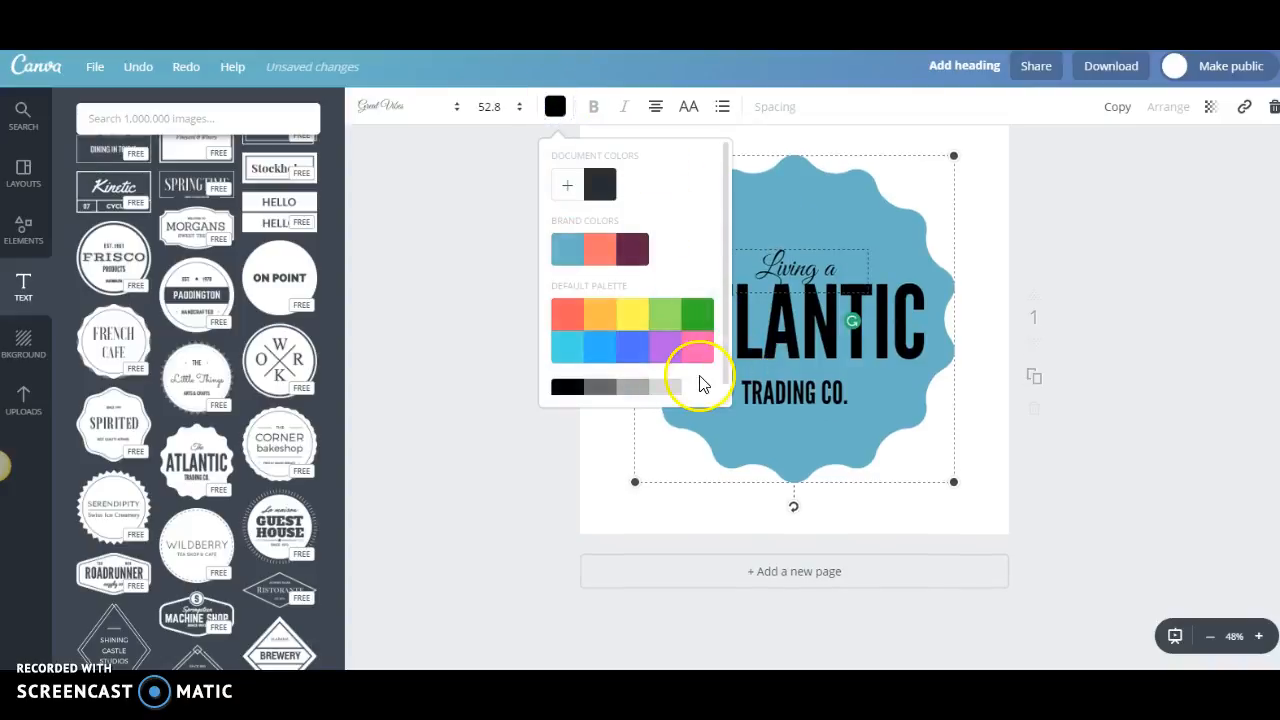
click(1028, 333)
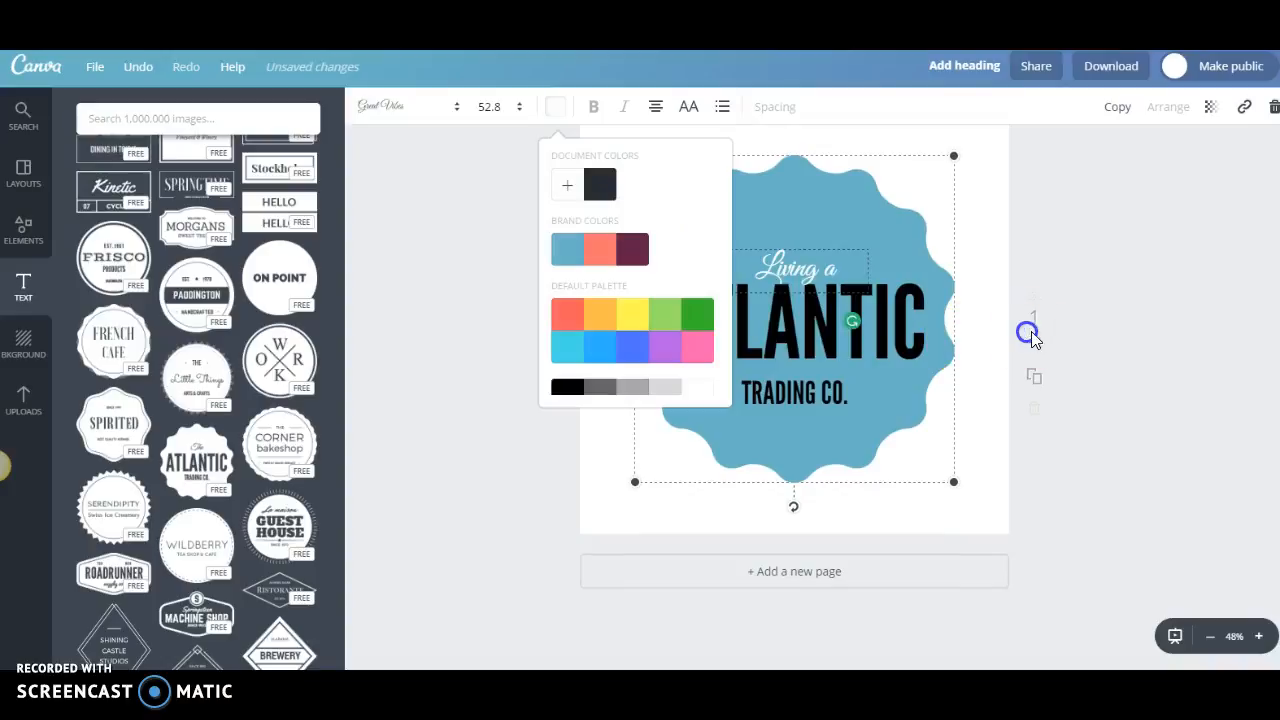
click(994, 287)
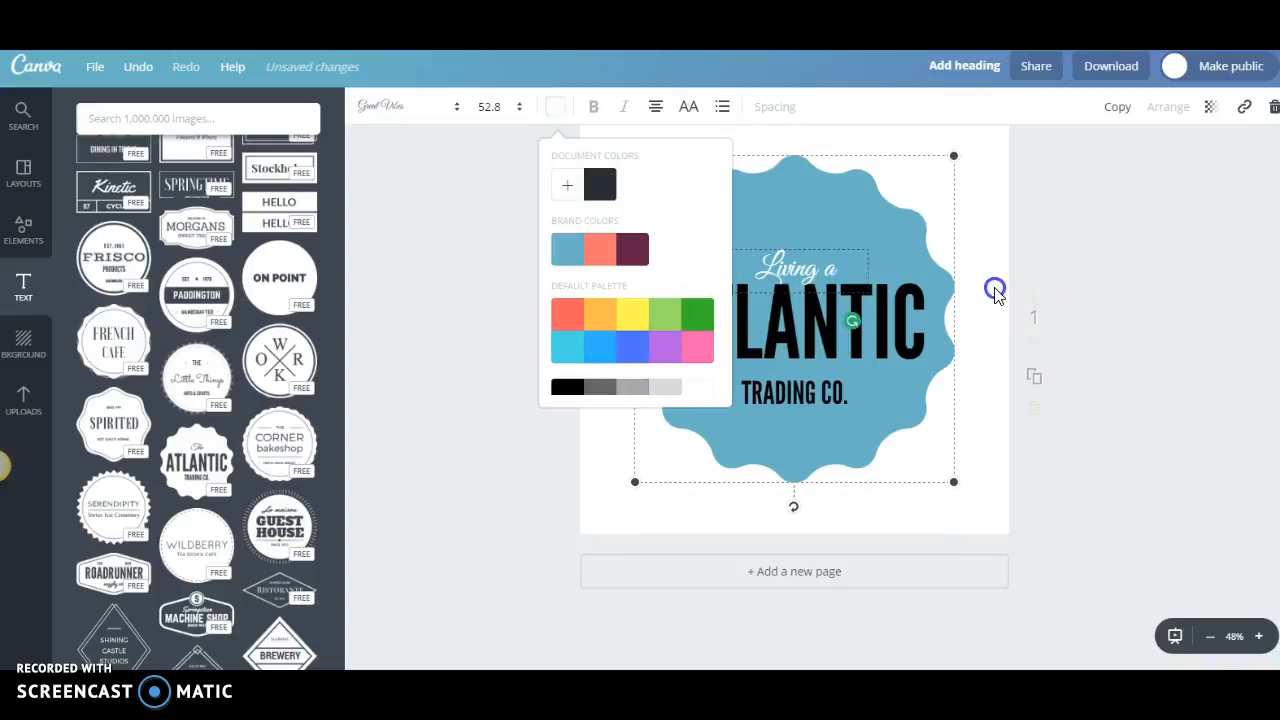
Replace "ATLANTIC" on the badge with "Faithful" in uppercase and set its text colour to white.
double_click(898, 325)
text(Faithful)
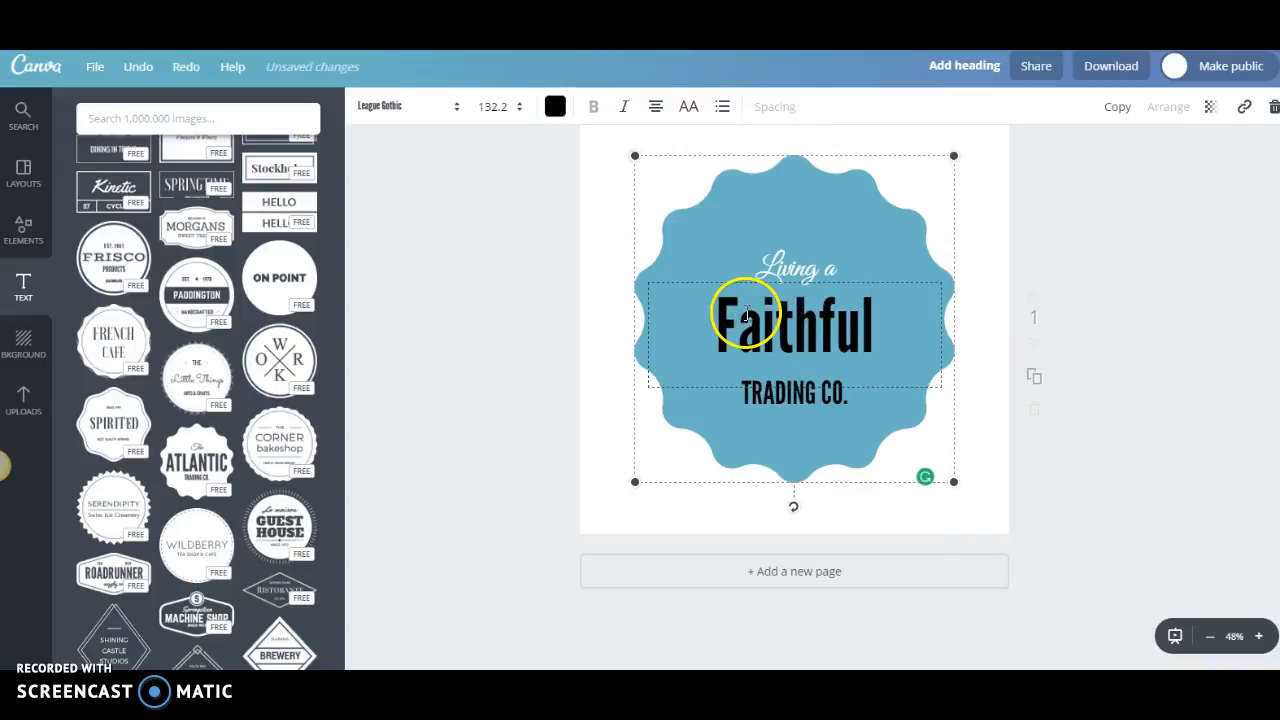
click(693, 110)
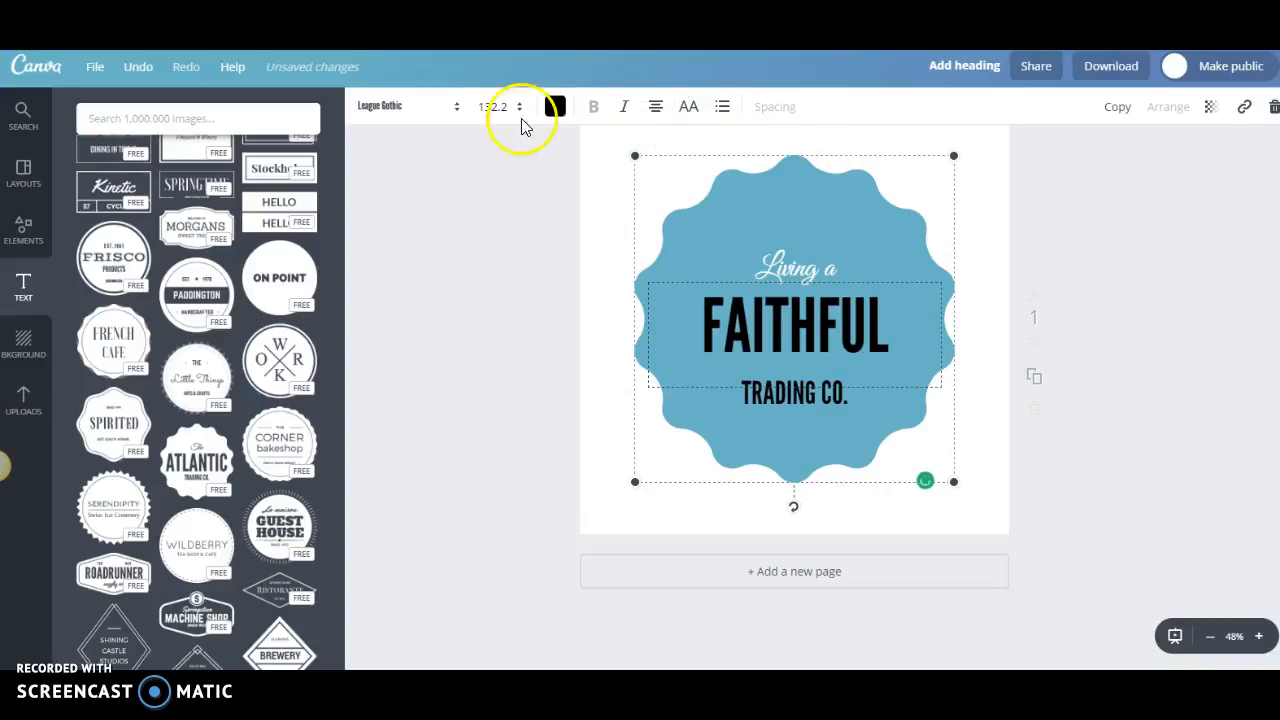
click(555, 106)
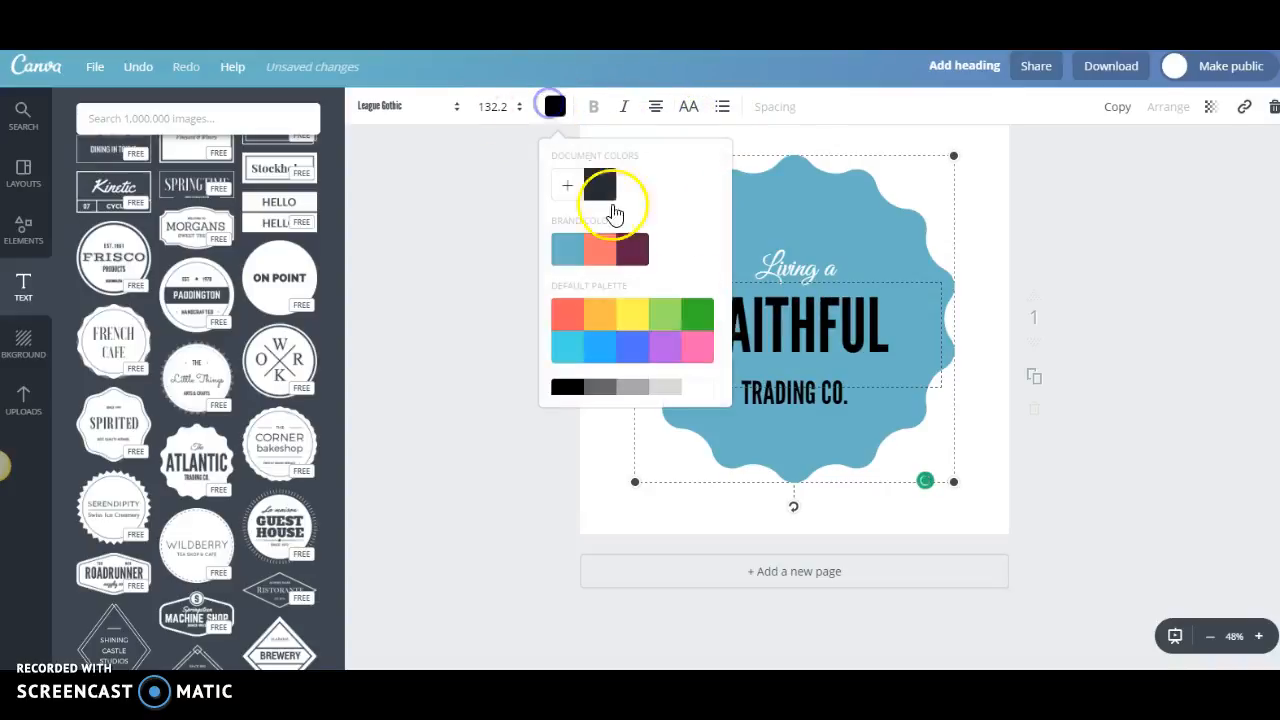
click(700, 388)
click(1086, 249)
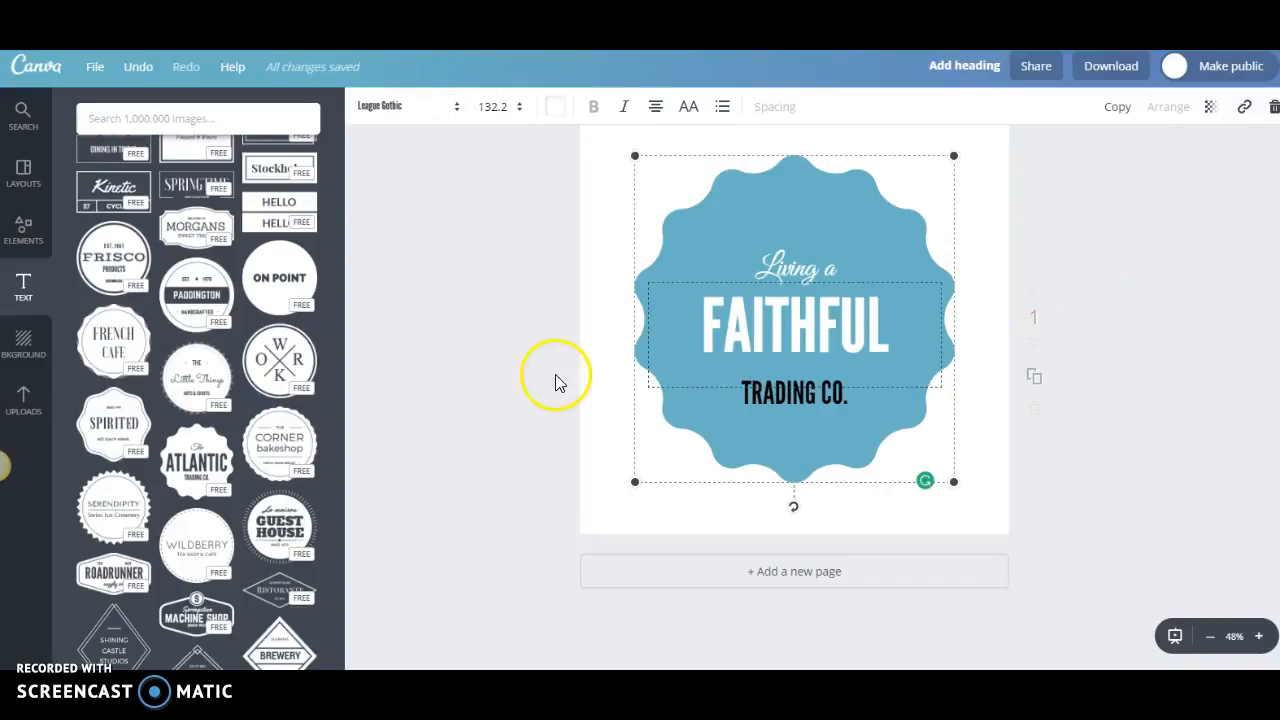
Replace "TRADING CO." on the badge with "life" in uppercase.
click(834, 400)
click(835, 400)
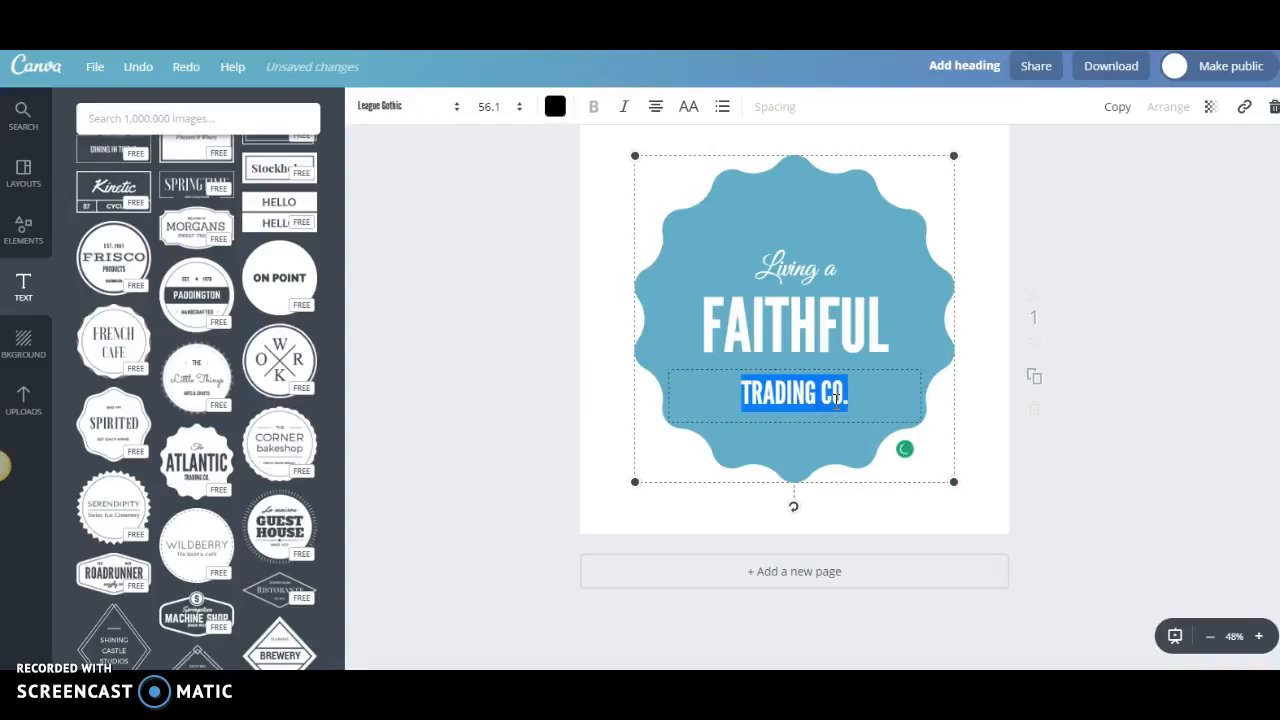
text(life)
click(690, 108)
click(690, 107)
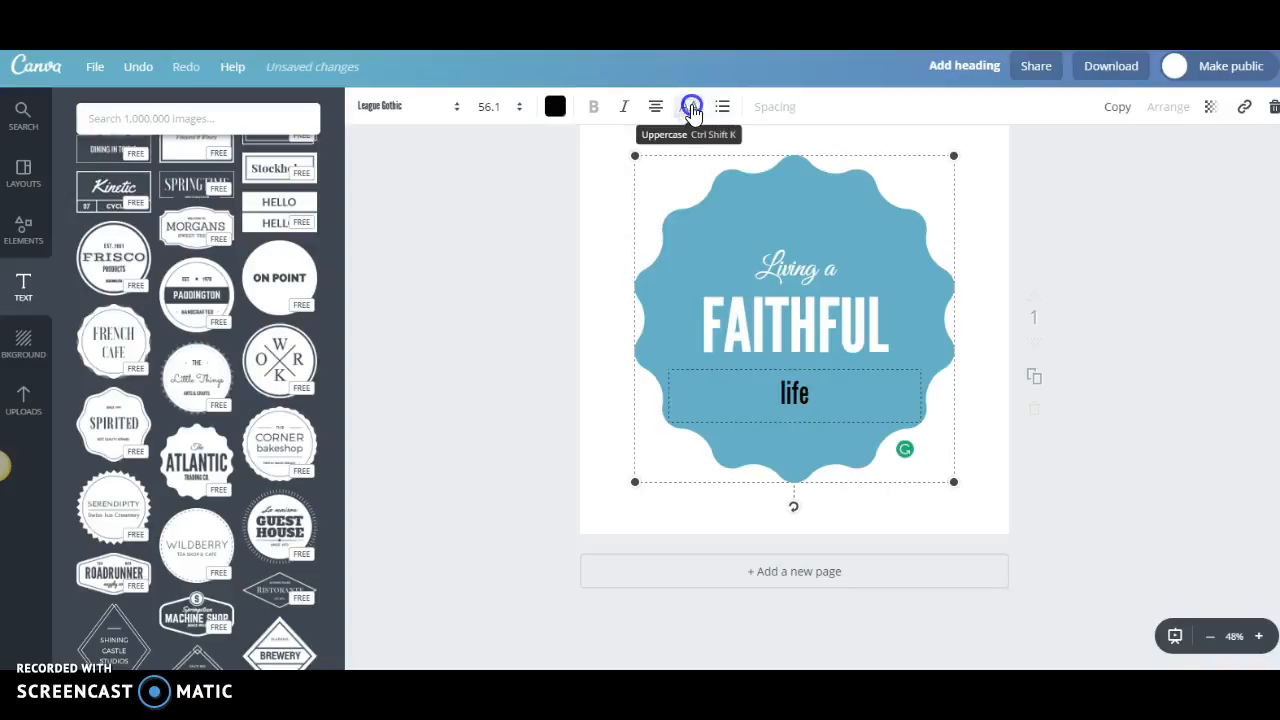
Set the text colour of "LIFE" to white and enlarge its font size to 65.6.
click(556, 108)
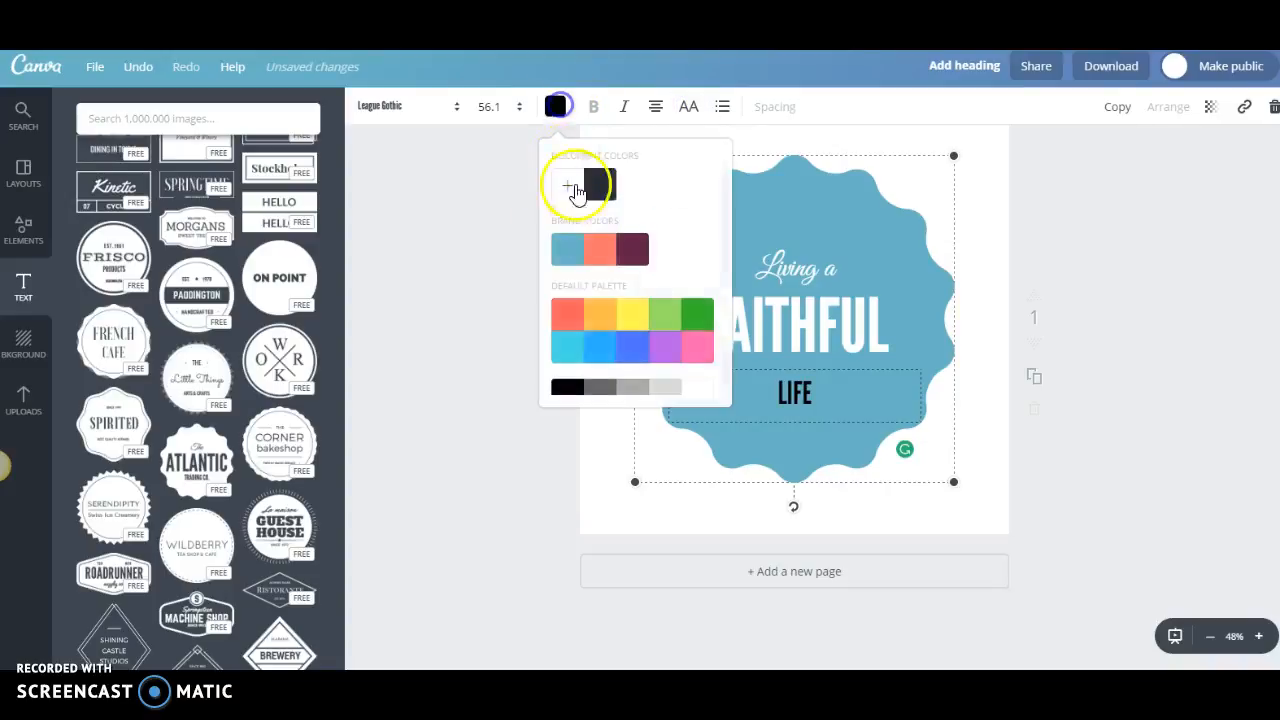
scroll(605, 260, down, 1)
click(699, 380)
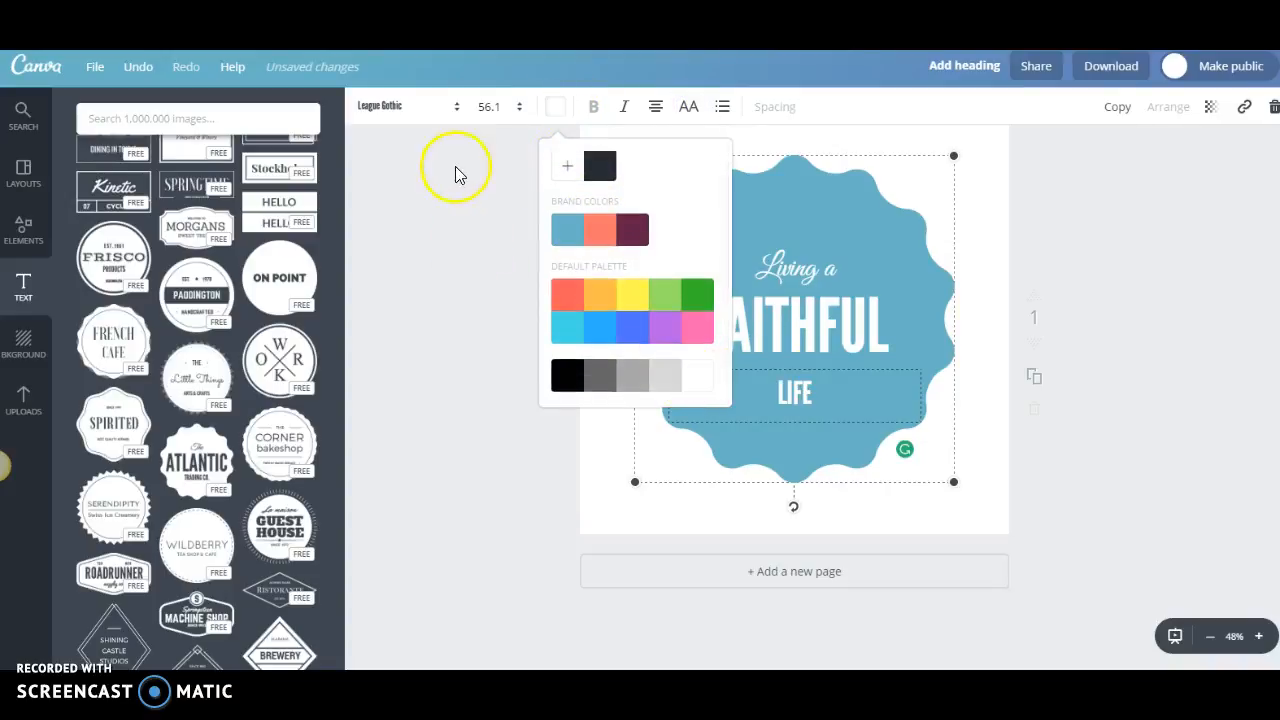
click(492, 106)
click(491, 484)
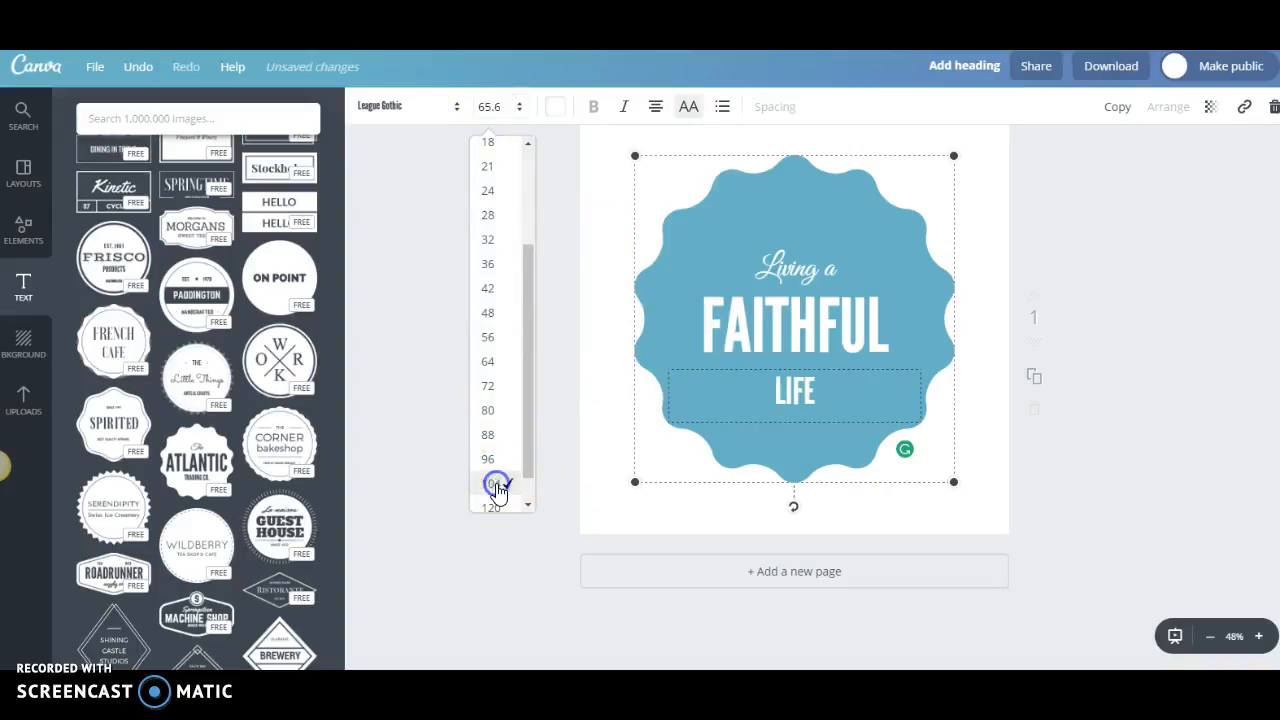
click(1121, 170)
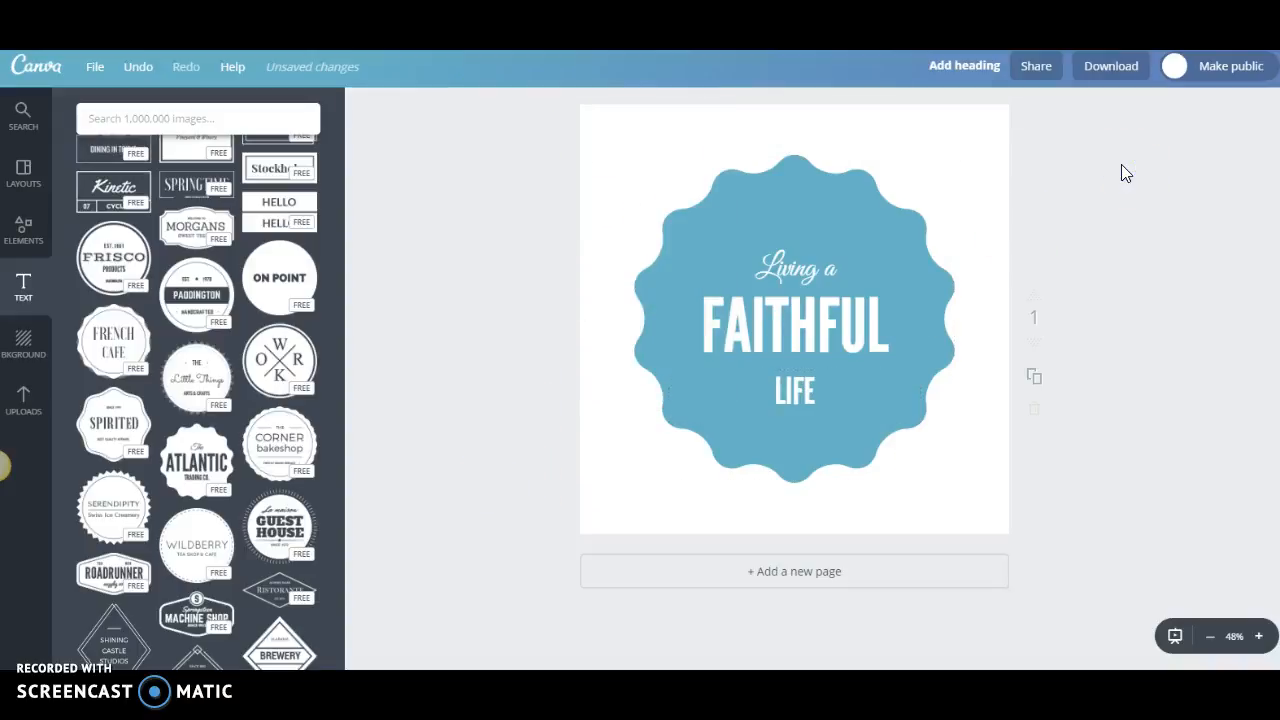
Recolour the scalloped badge shape with the purple from the default palette.
click(809, 177)
click(363, 106)
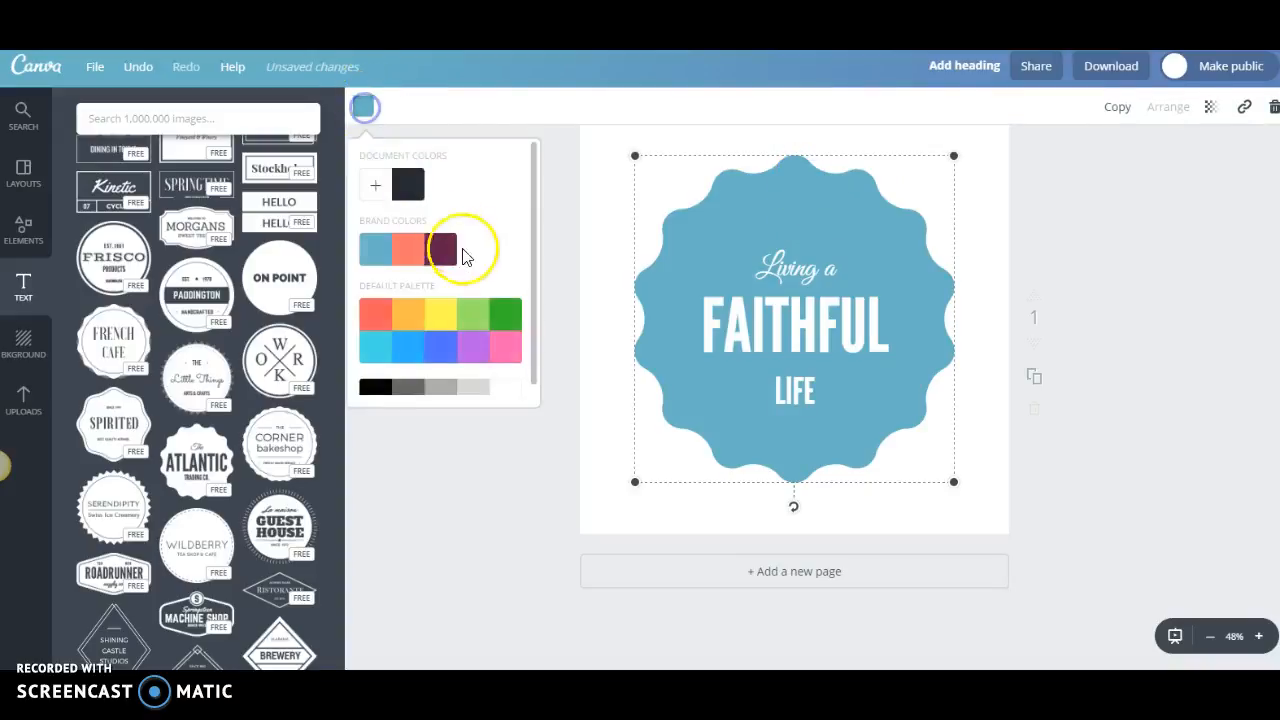
click(479, 358)
Try a custom orange from the colour wheel on the badge and return it to the default palette purple.
scroll(437, 286, down, 1)
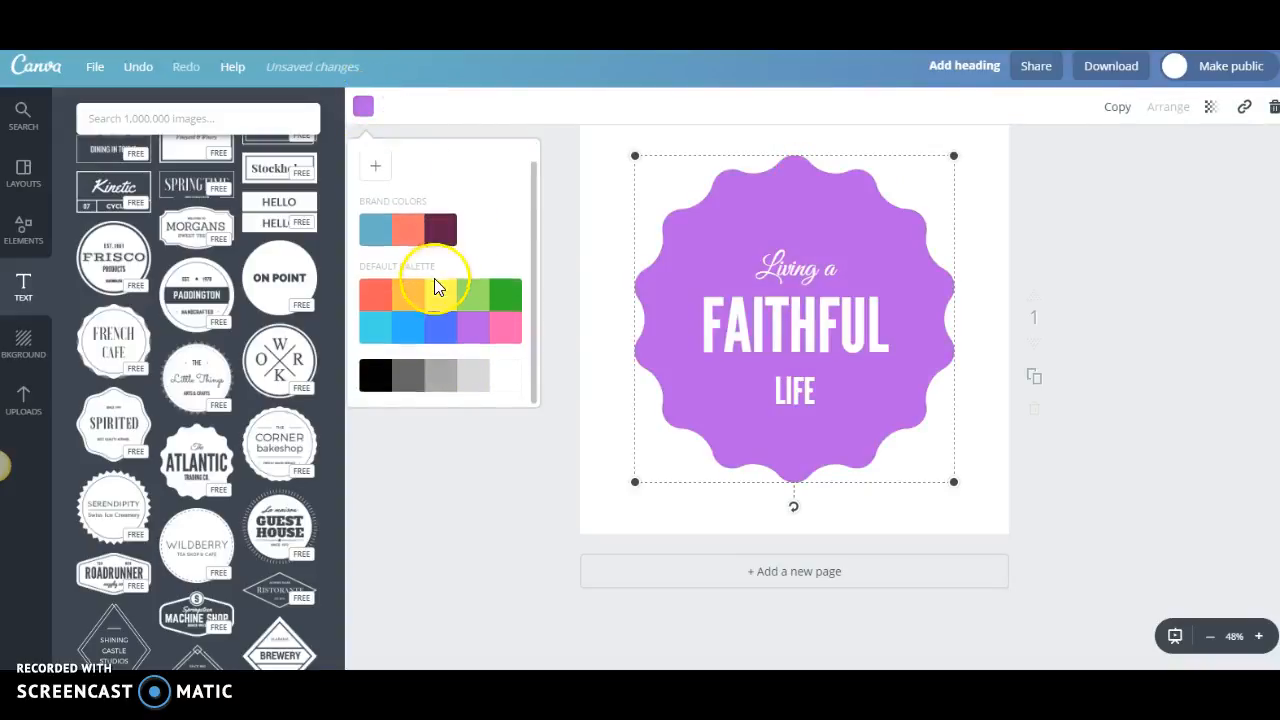
scroll(429, 300, up, 1)
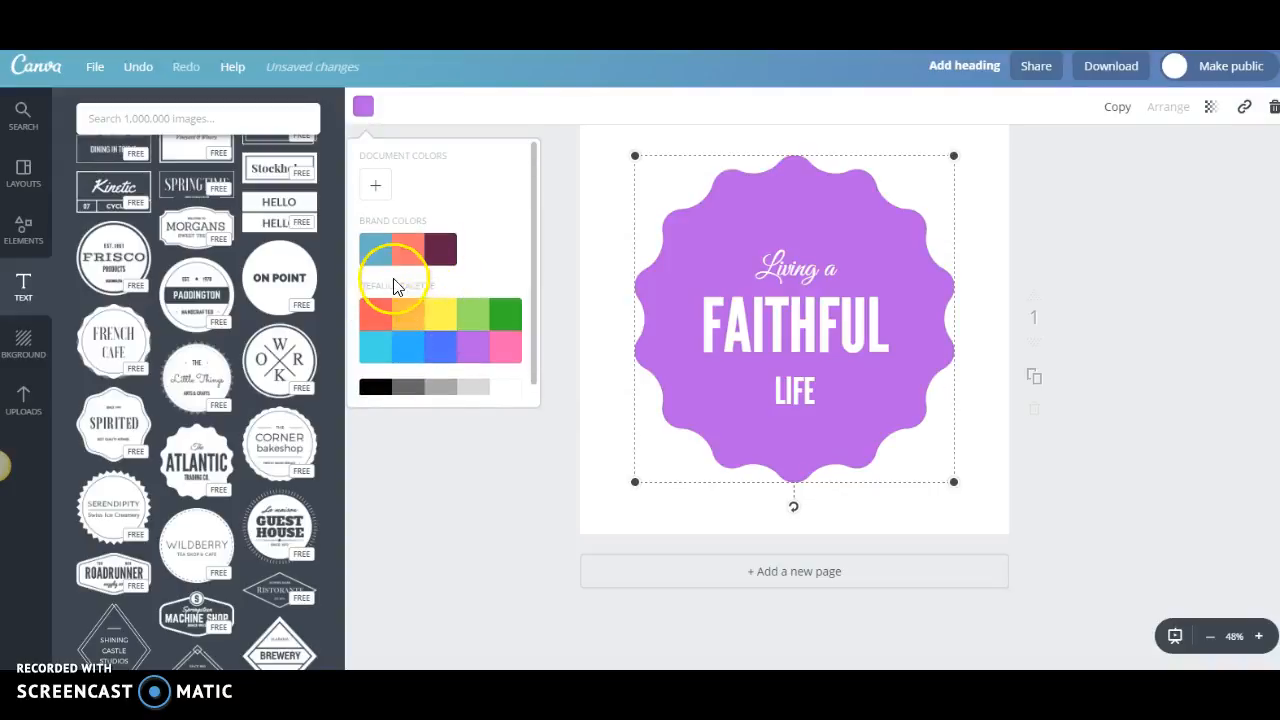
click(378, 185)
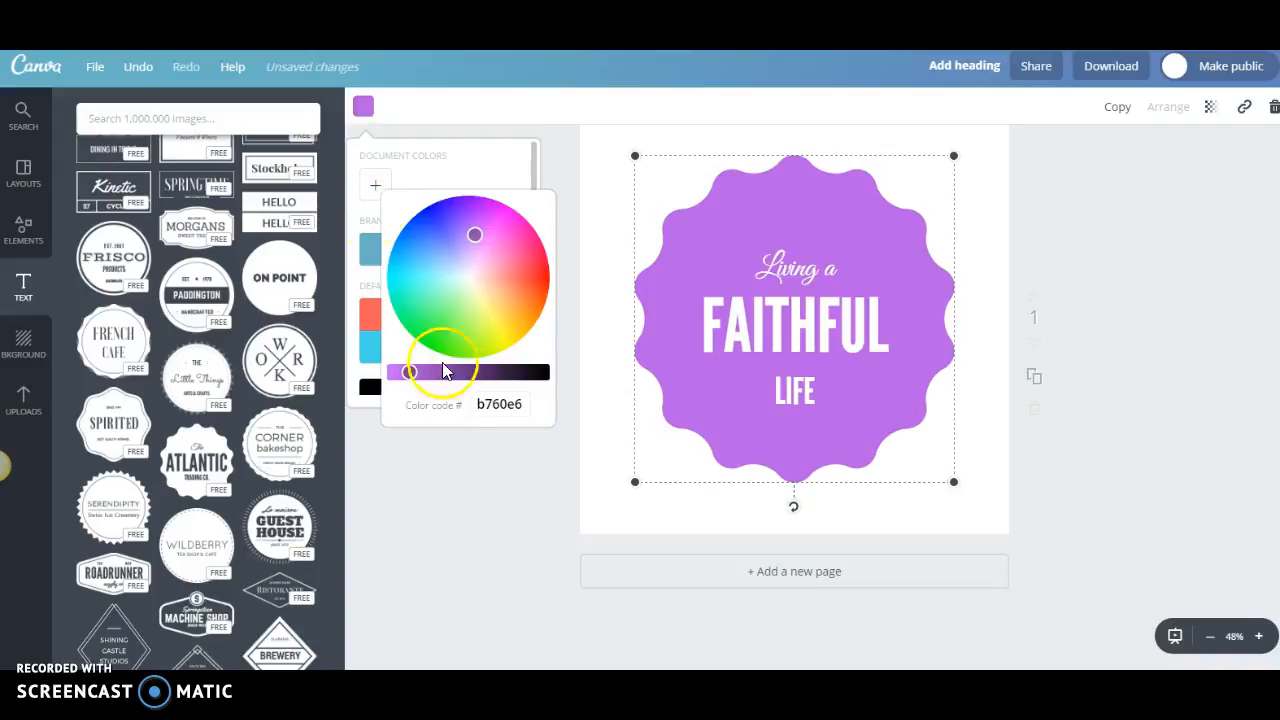
drag(474, 232, 543, 314)
click(507, 152)
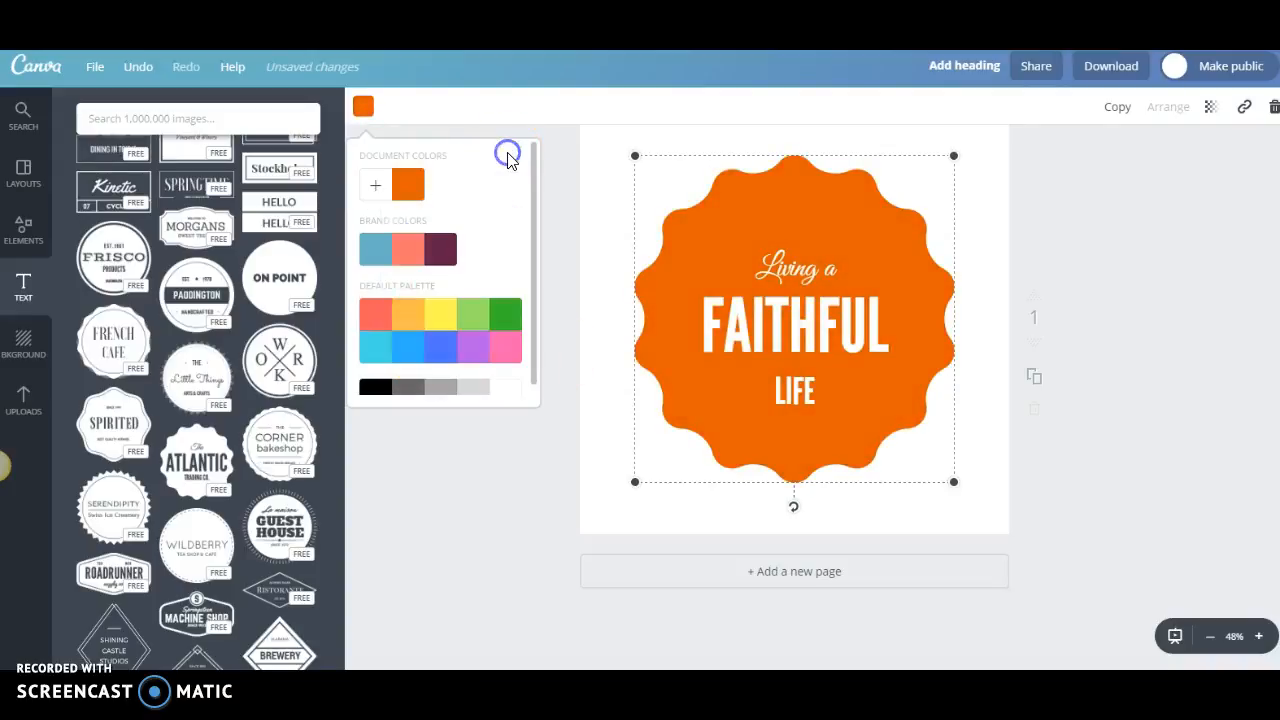
click(473, 345)
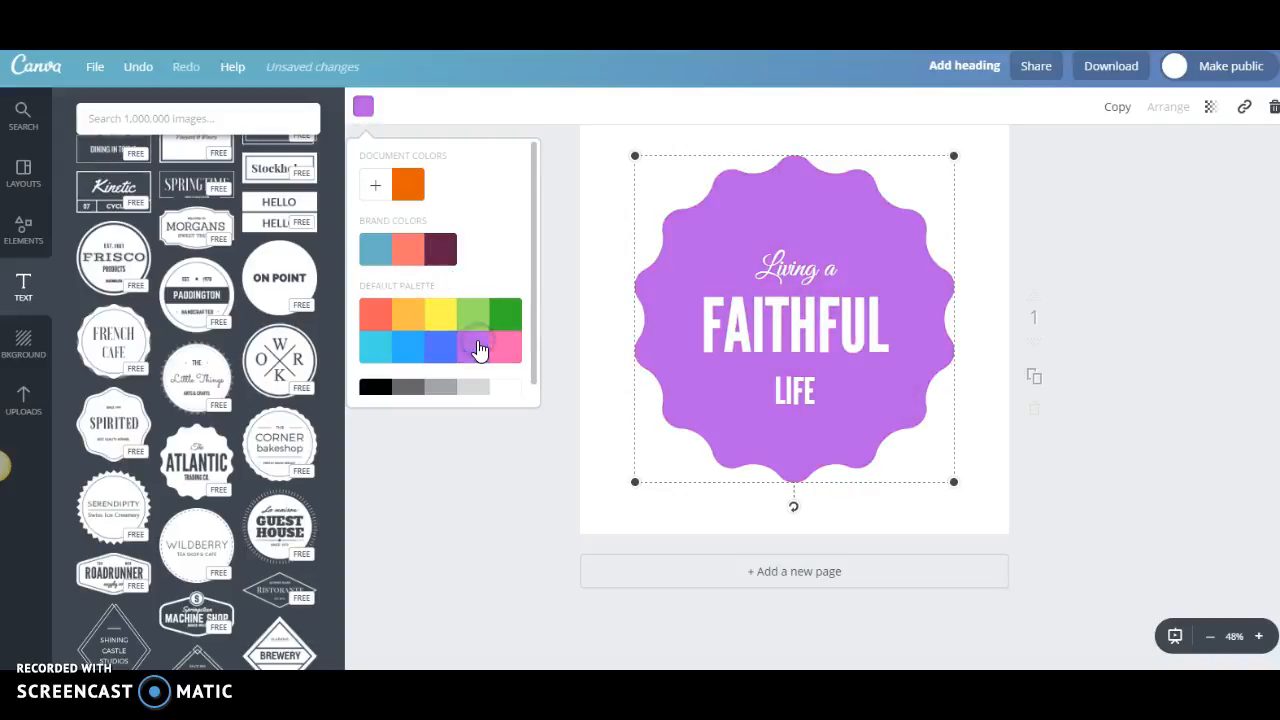
Enlarge the whole badge from its opposite corners until it nearly fills the page, centred with a narrow margin.
scroll(1195, 320, up, 1)
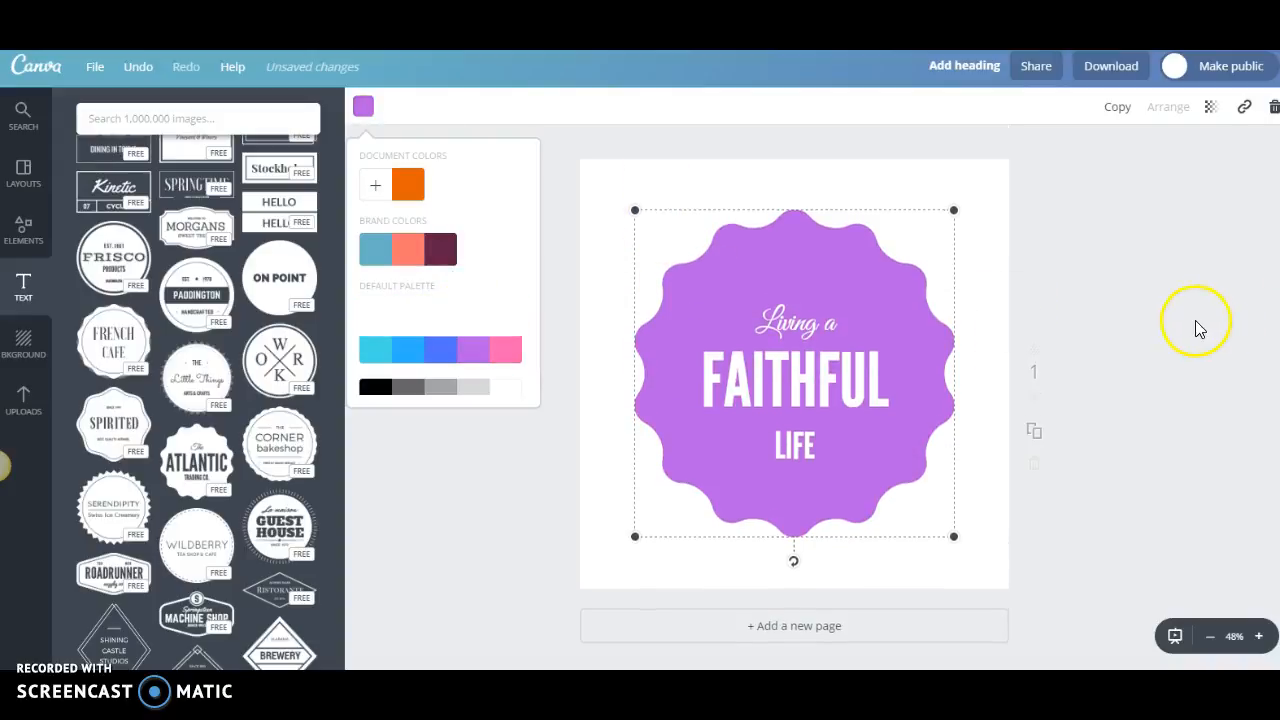
drag(634, 210, 629, 205)
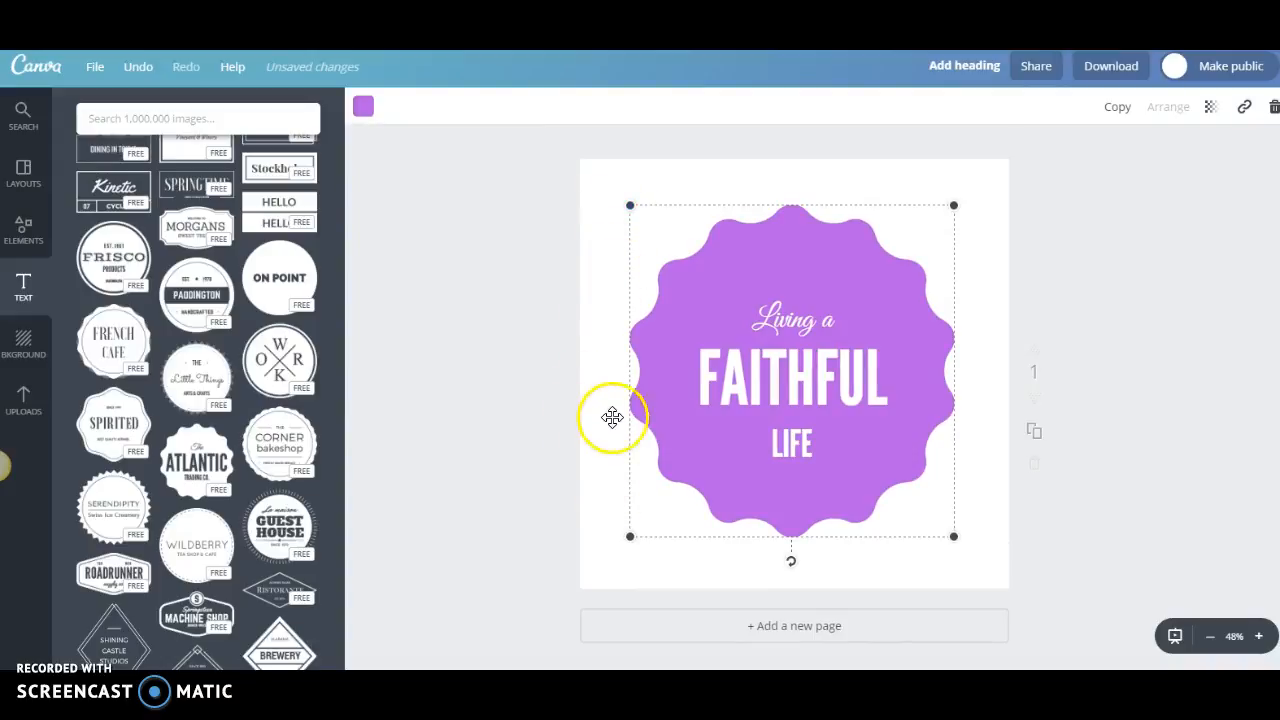
drag(632, 209, 597, 166)
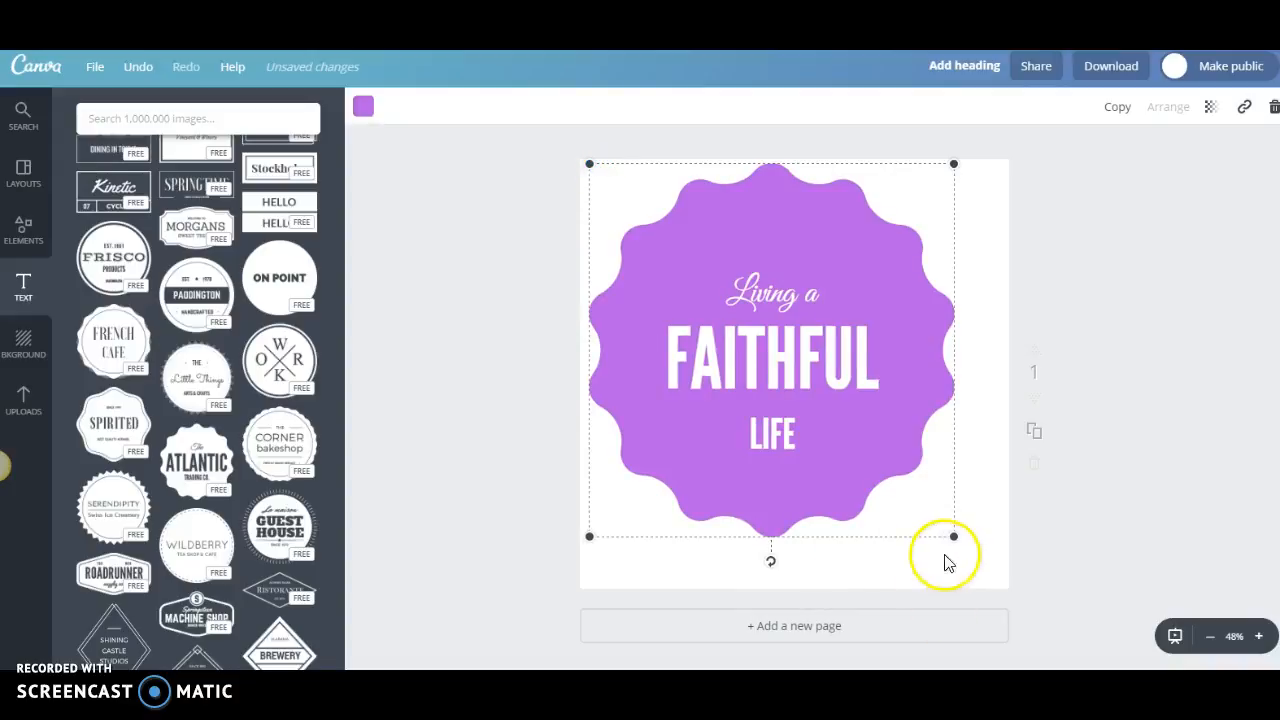
drag(947, 536, 997, 581)
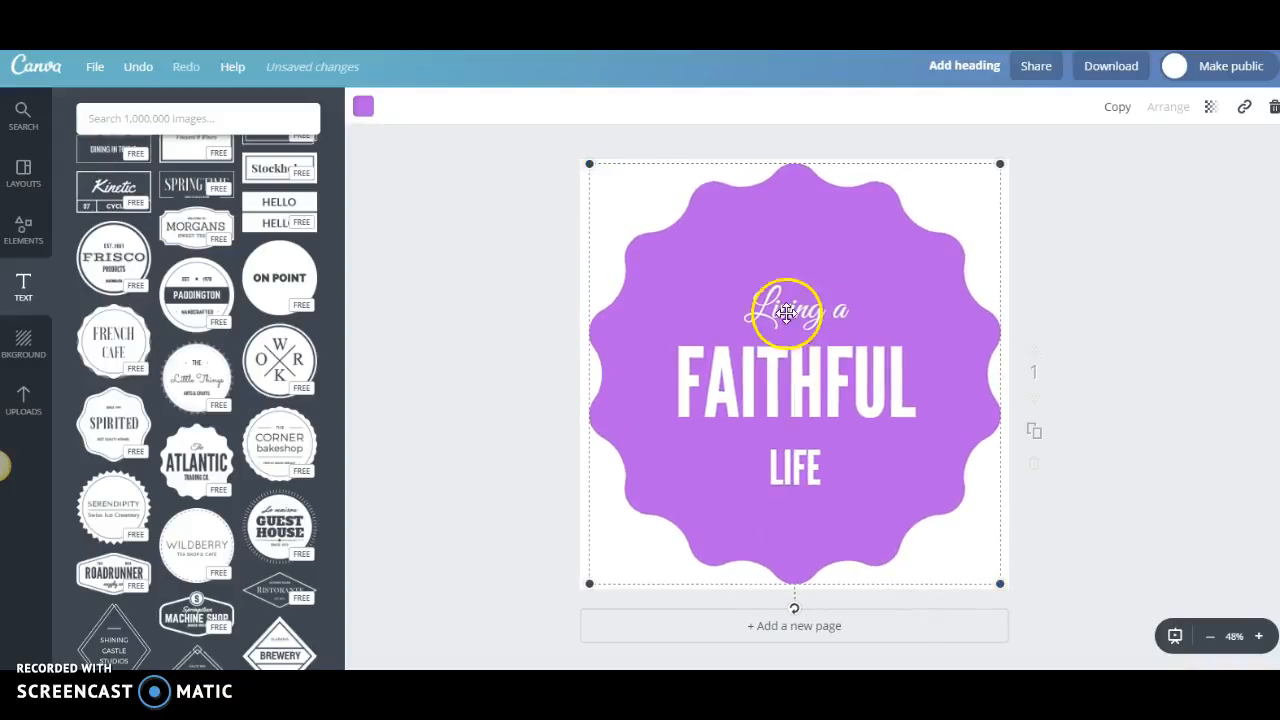
click(1113, 146)
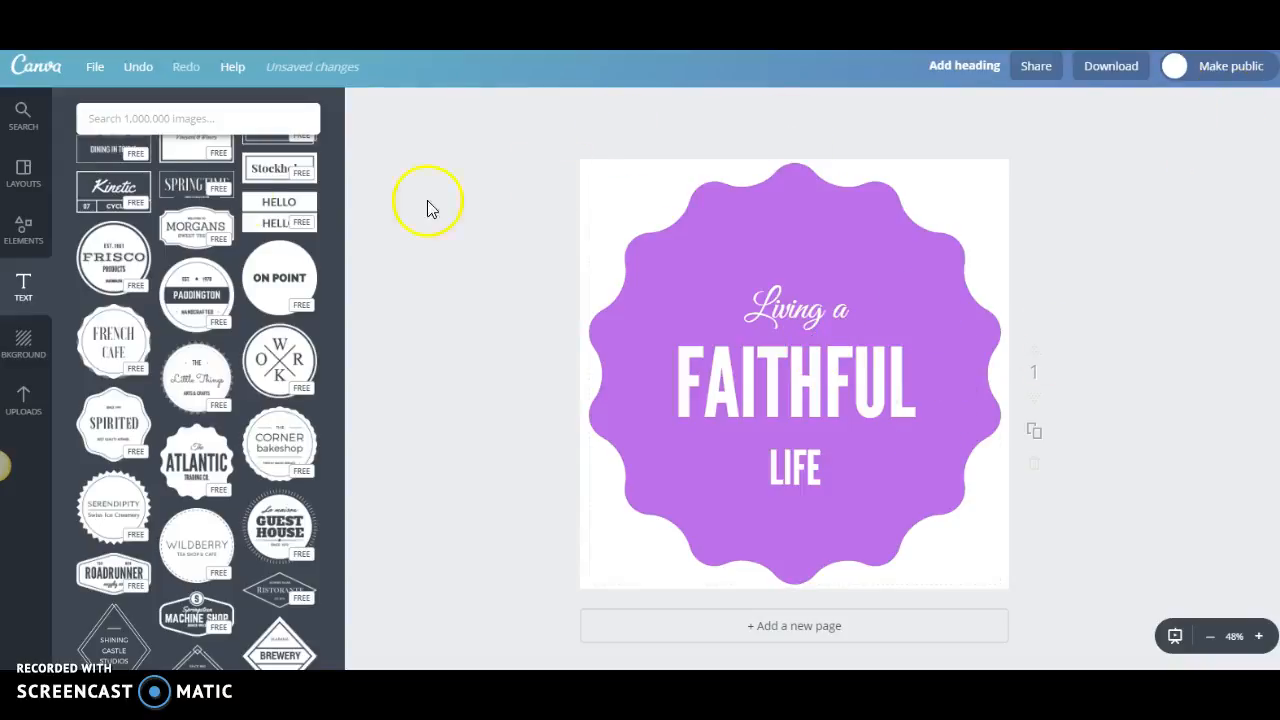
click(1256, 80)
click(1196, 67)
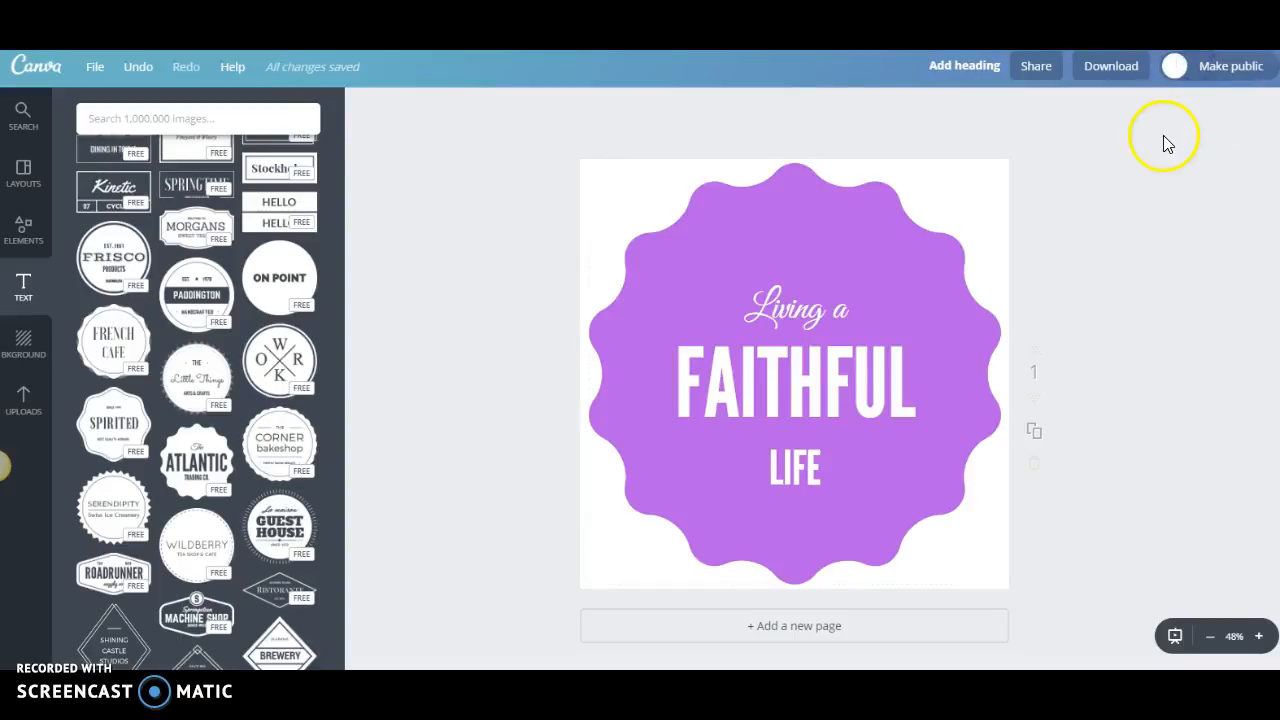
click(417, 78)
Check the design's download options, including the file type and transparent background, and close them.
click(1117, 68)
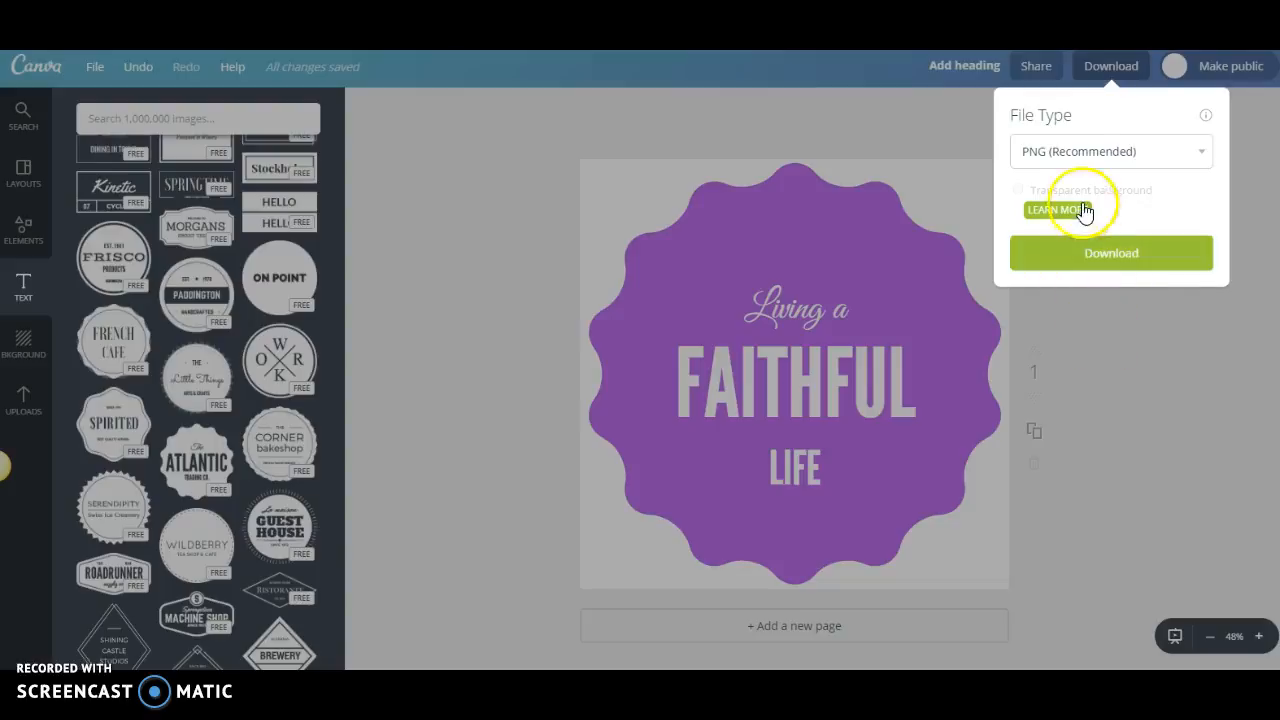
click(1135, 360)
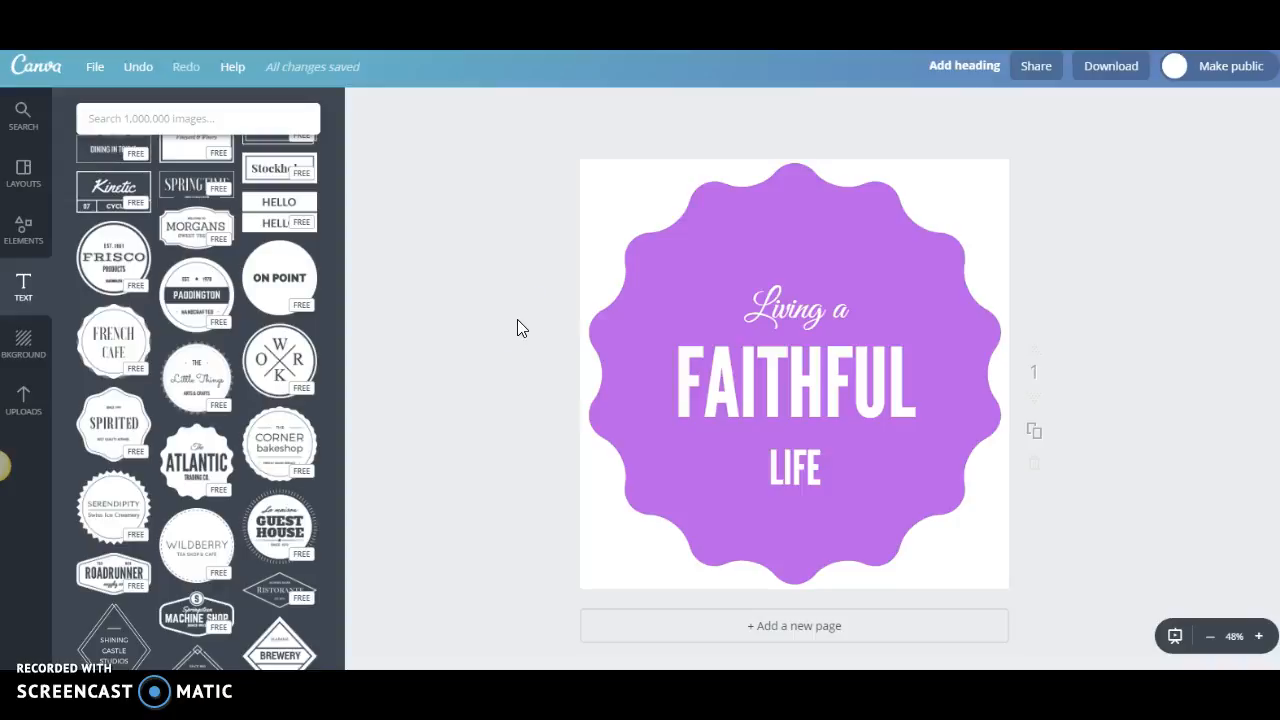
Browse the collection of text templates for other lettering and badge designs.
scroll(190, 450, down, 3)
scroll(195, 460, down, 5)
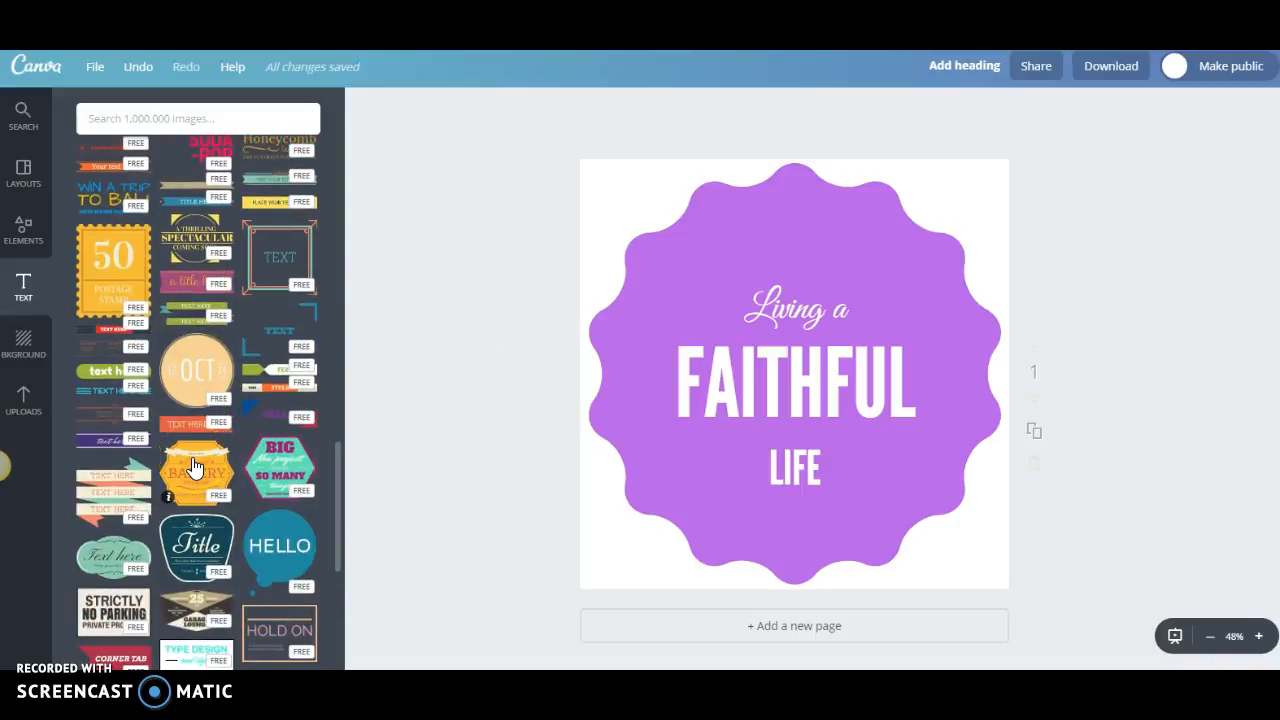
scroll(195, 467, down, 10)
scroll(195, 472, up, 10)
scroll(193, 472, down, 2)
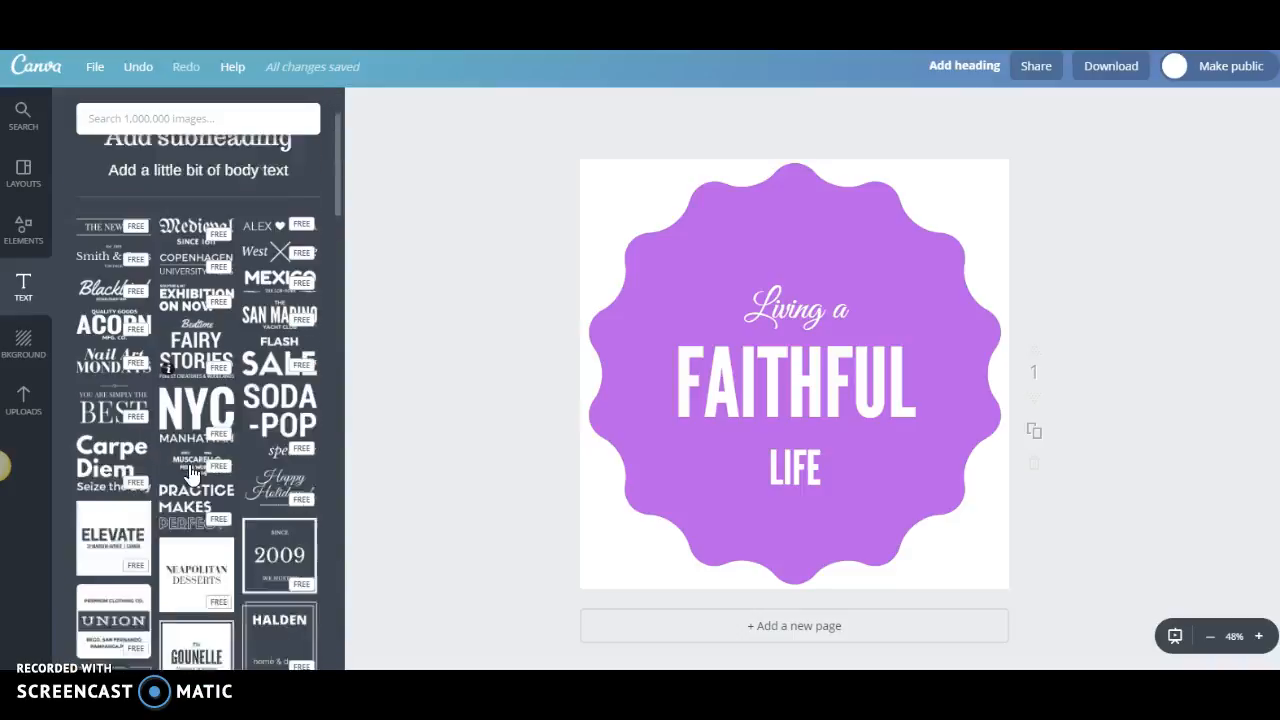
click(192, 450)
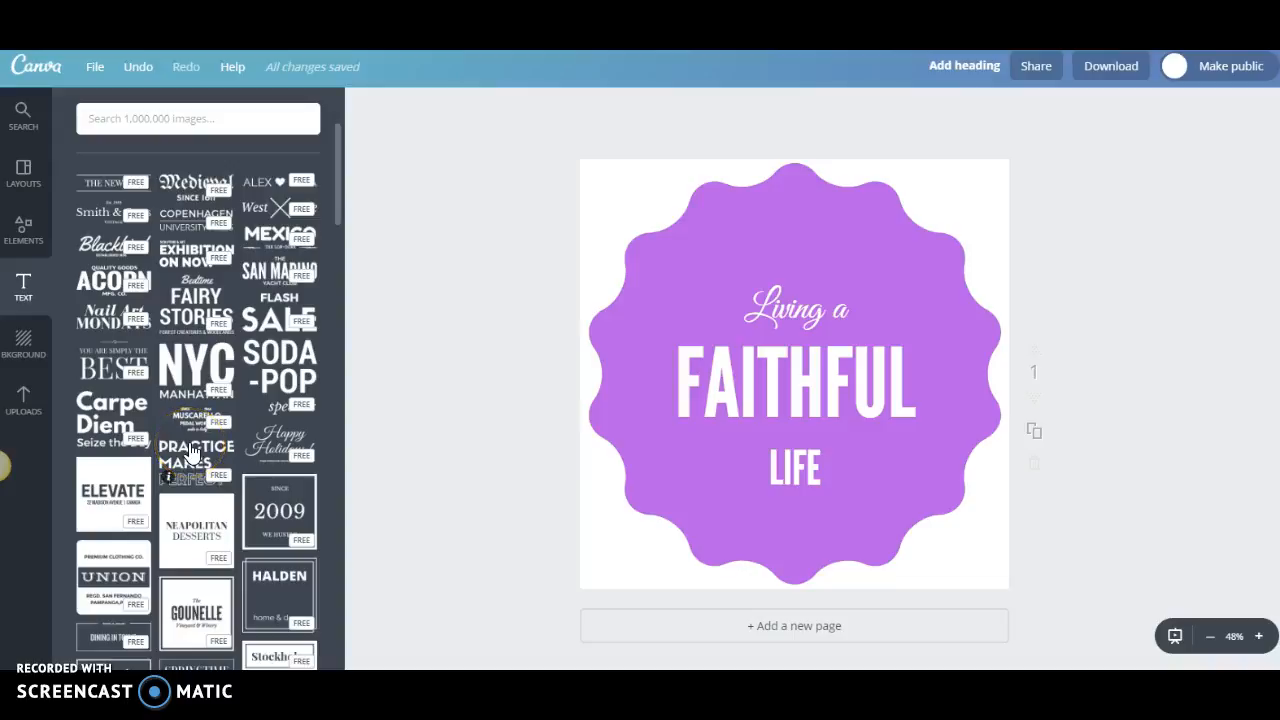
click(302, 425)
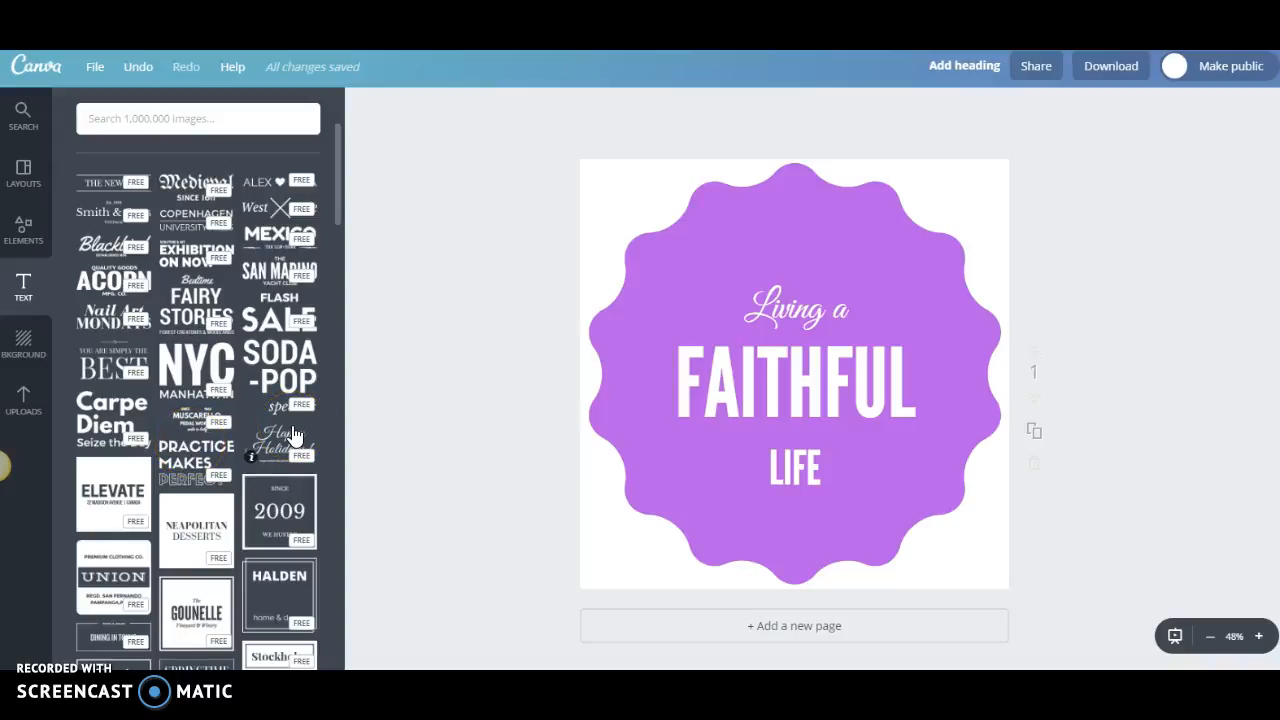